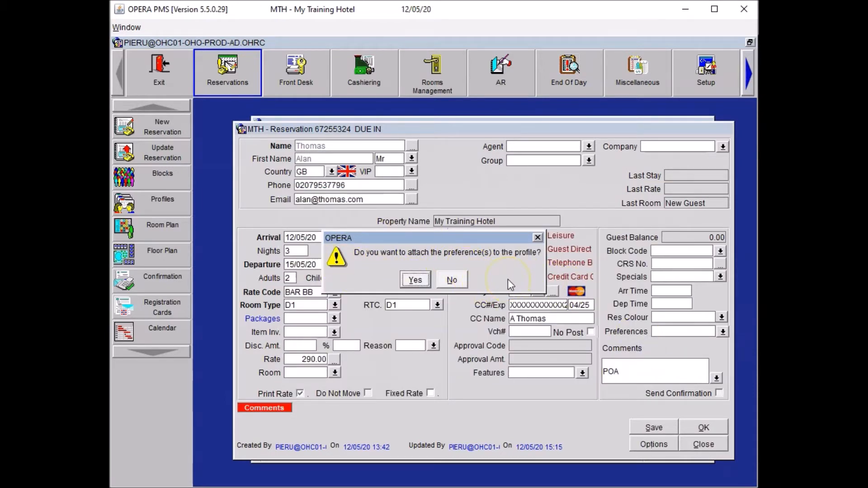
- Attach the selected preference to the guest's profile as well and save the reservation
left_click(416, 280)
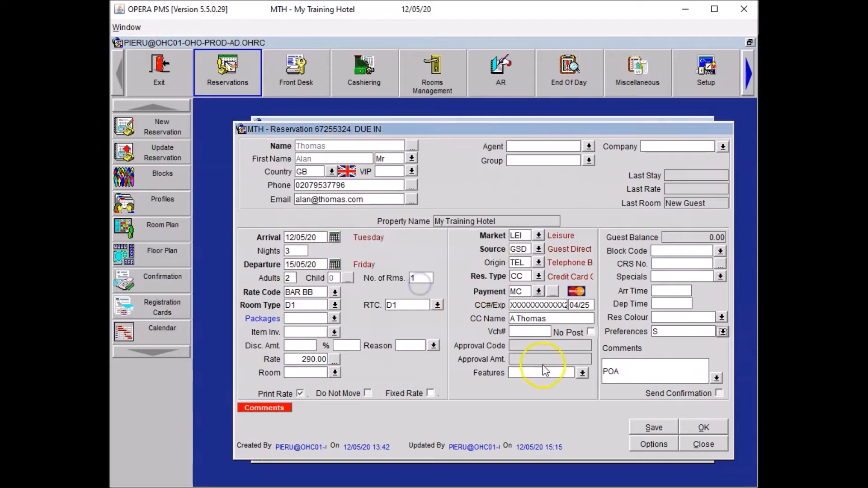
left_click(655, 428)
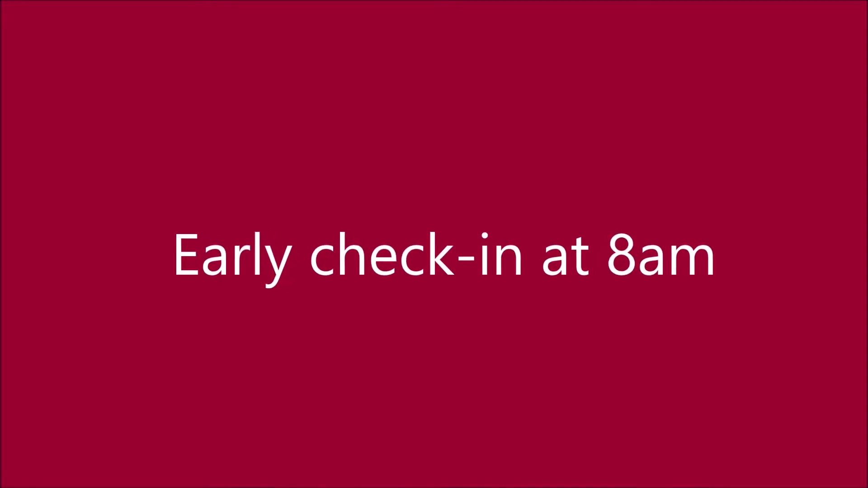
left_click(511, 236)
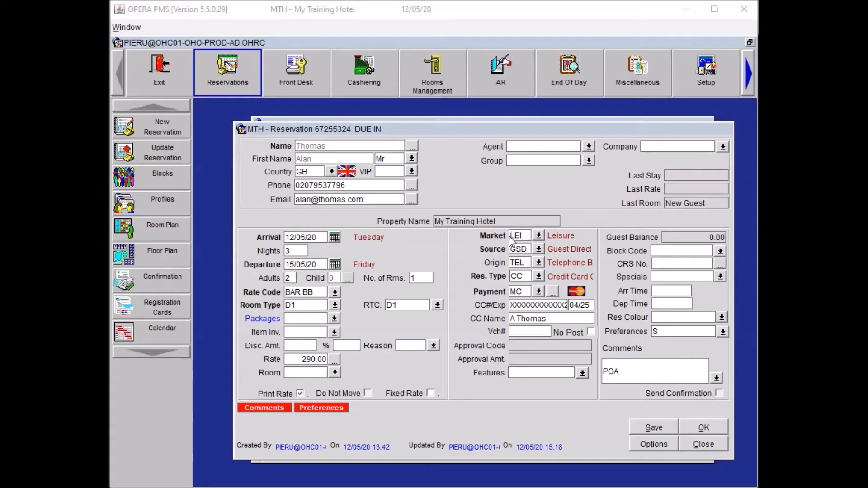
- Add the EA (Early Arrival Requested) special to the reservation without attaching it to the guest's profile
left_click(721, 277)
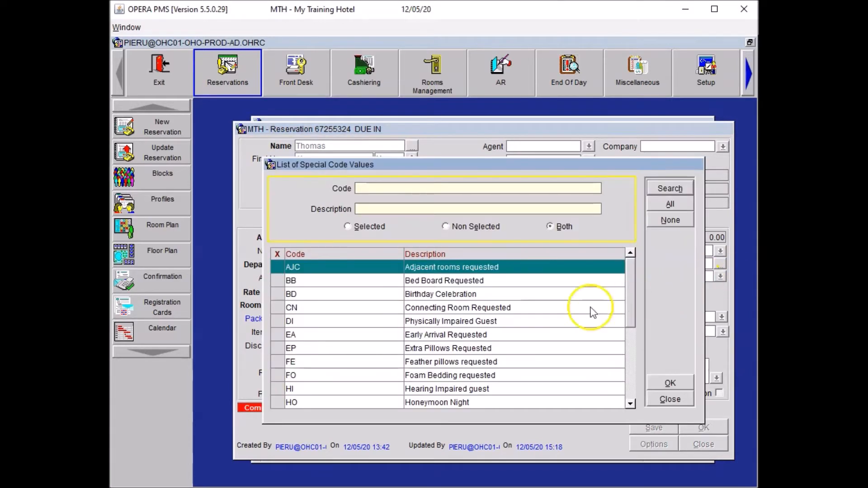
left_click(281, 335)
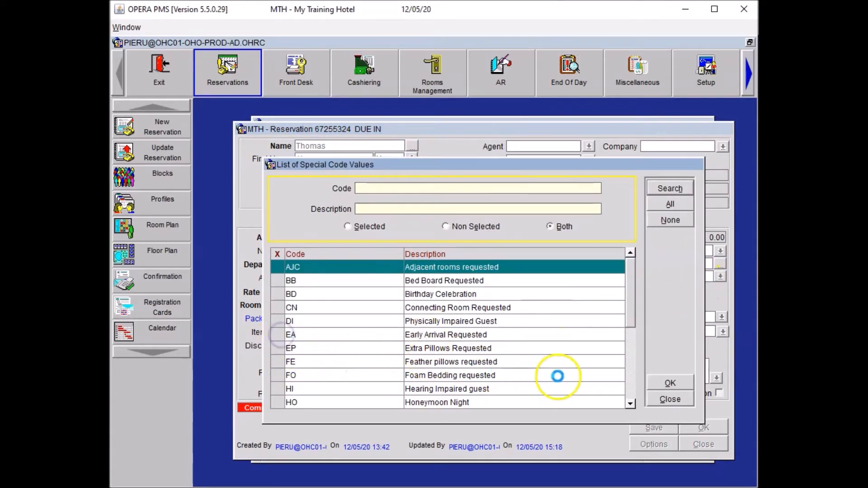
left_click(659, 384)
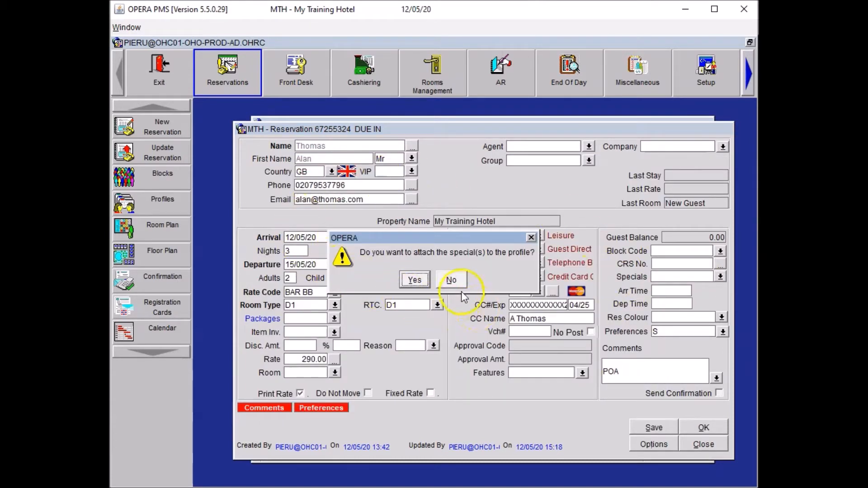
left_click(452, 280)
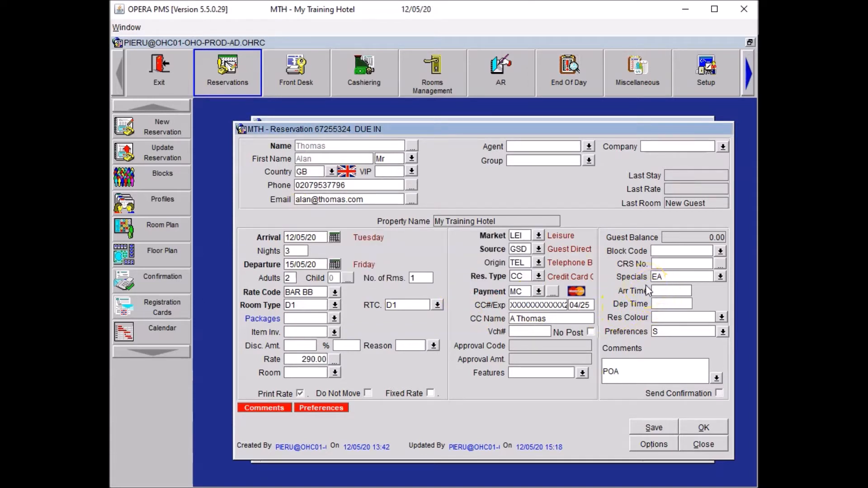
- Set the reservation's arrival time to 08:00 and save the reservation
type("0800")
left_click(628, 303)
left_click(661, 424)
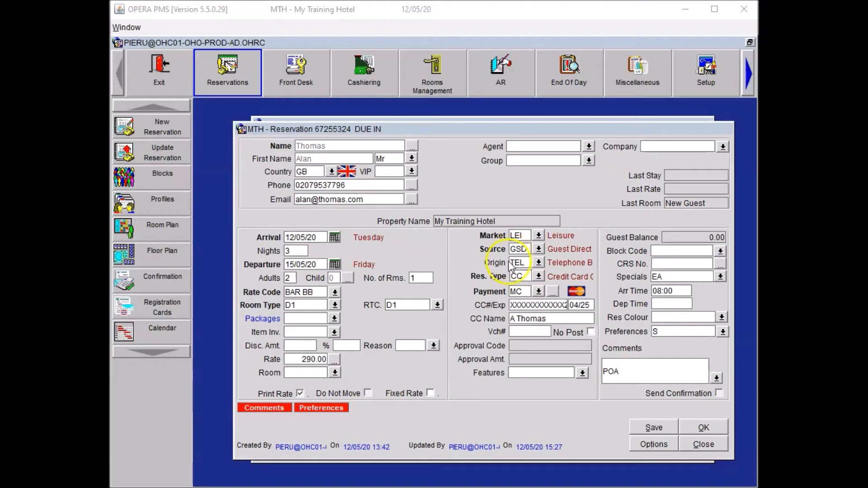
- Add the newspaper preference TI (The Times), attach it to the guest's profile as well, and save the reservation
left_click(723, 332)
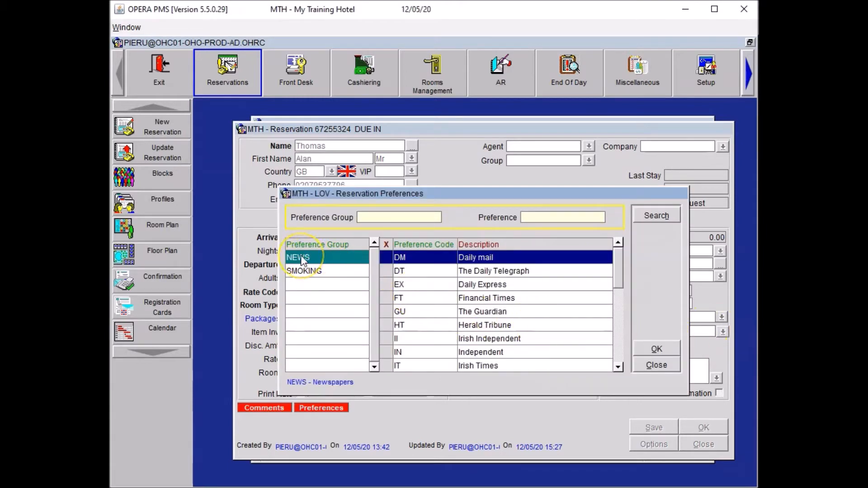
left_click(618, 346)
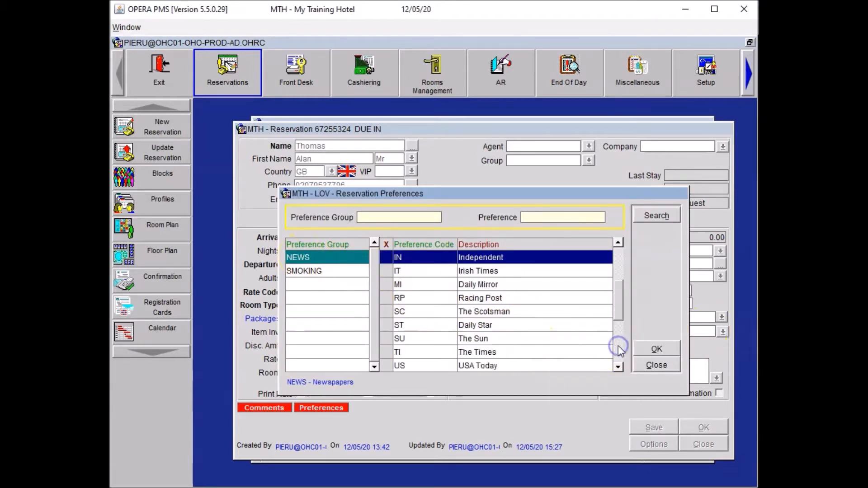
left_click(385, 353)
left_click(652, 347)
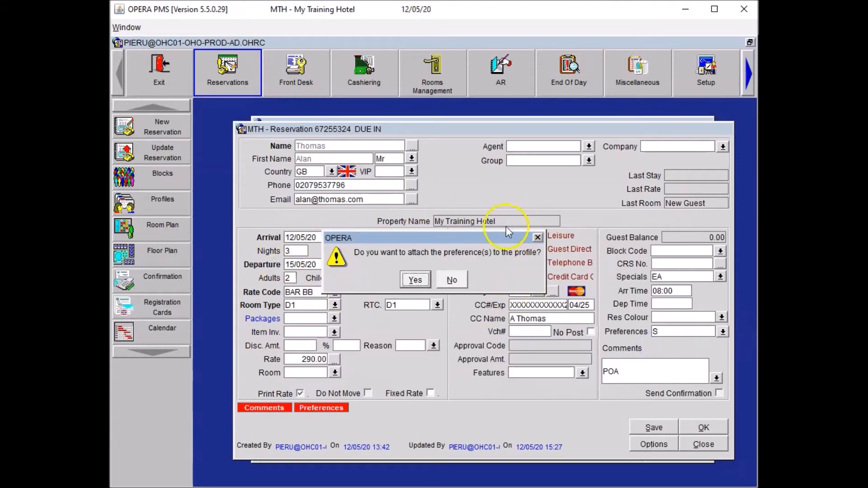
left_click(415, 280)
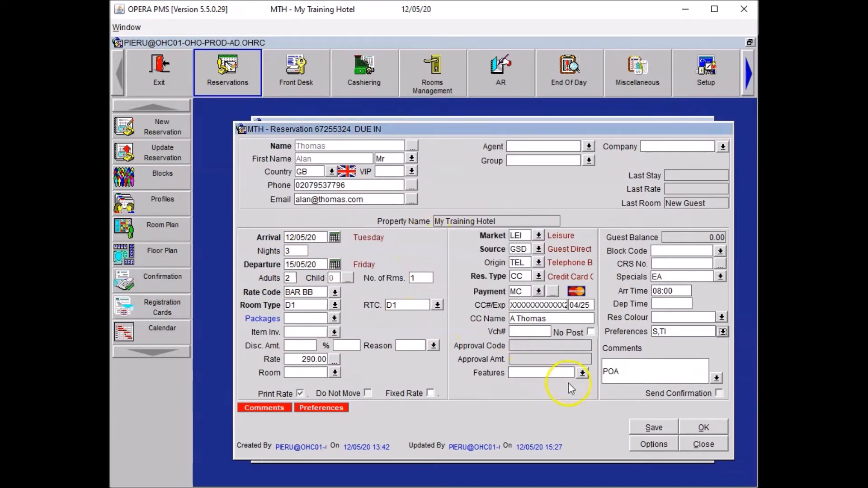
left_click(648, 427)
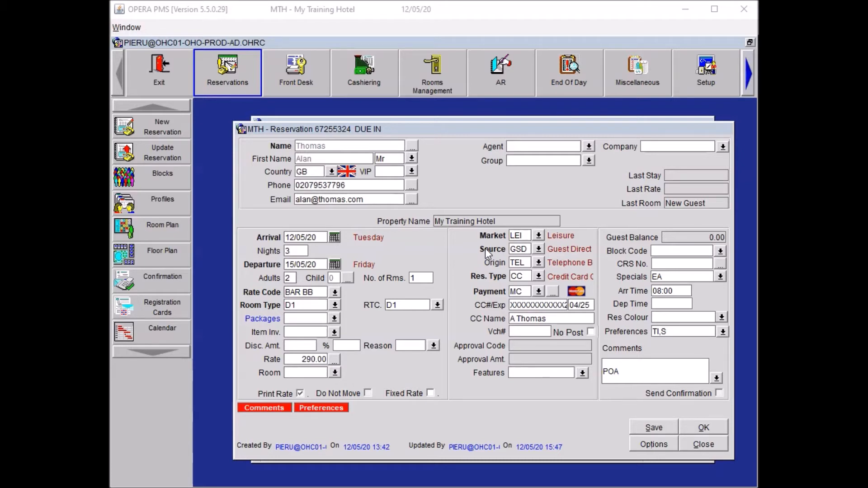
- From the guest's profile, start a new note of type General Notes with the title "Wedding Anniversary"
left_click(412, 146)
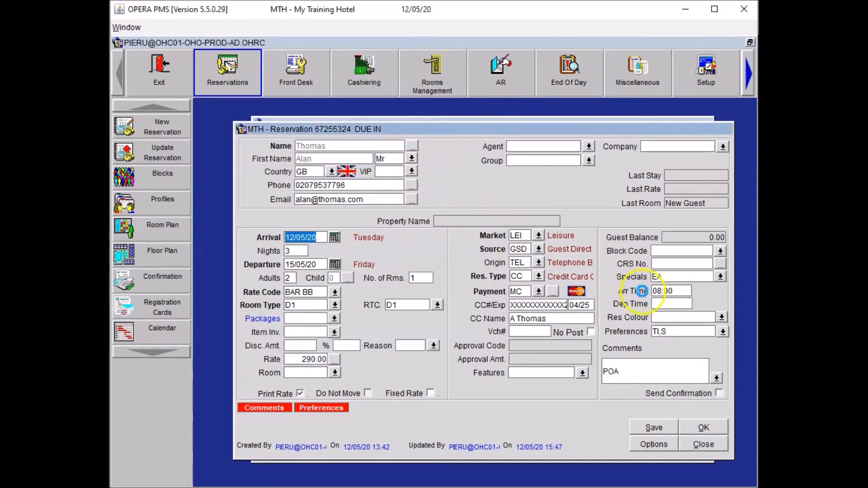
left_click(697, 364)
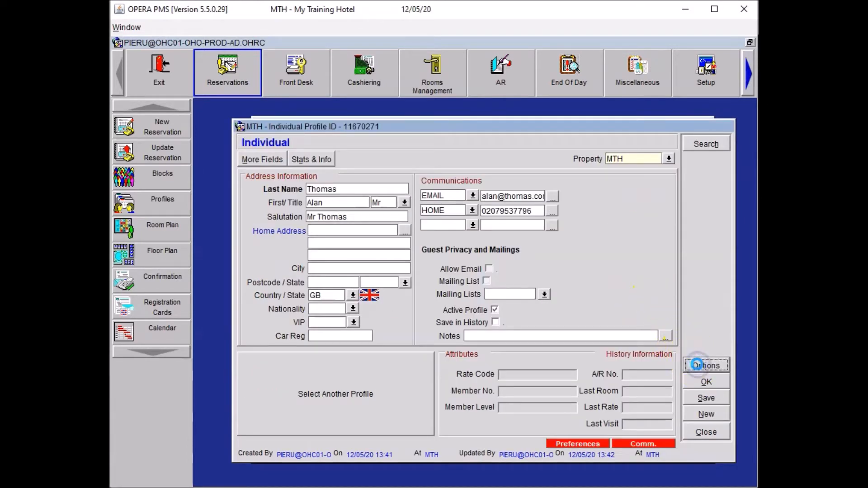
left_click(498, 297)
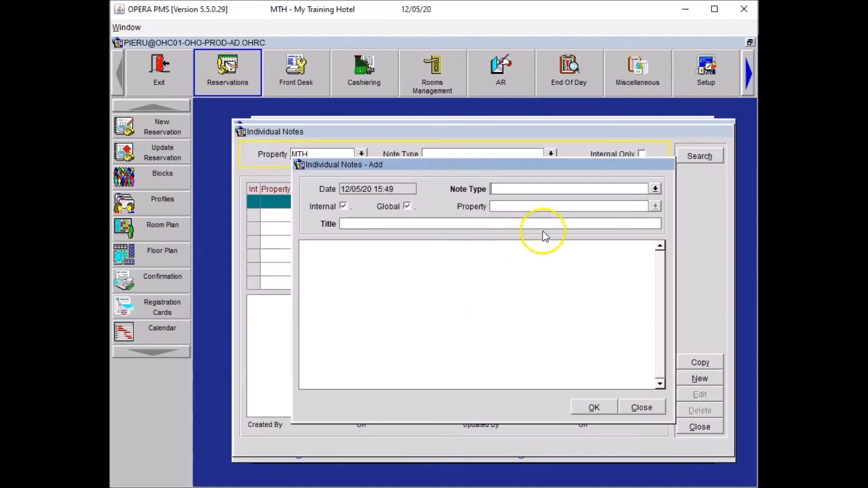
left_click(655, 189)
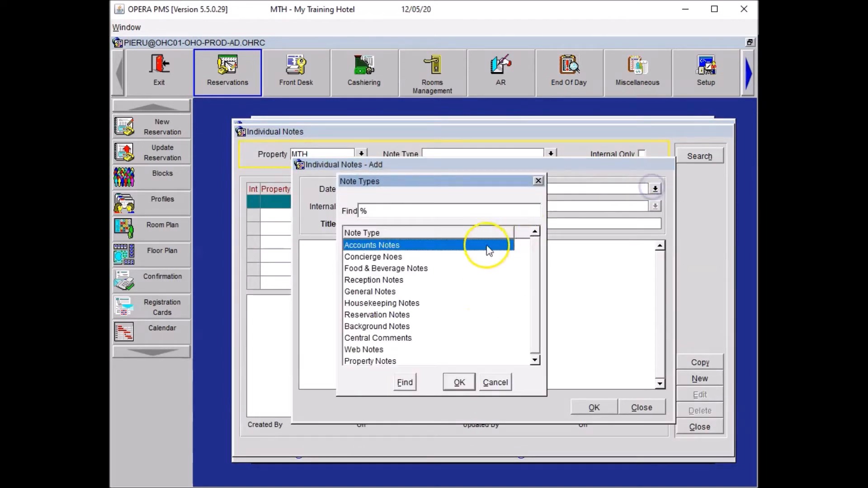
left_click(368, 292)
left_click(458, 382)
left_click(376, 224)
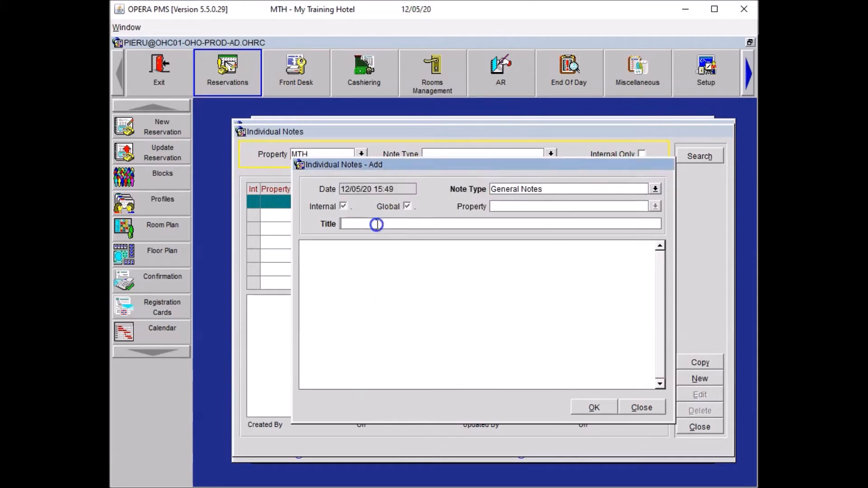
type("Wedding Anniversary")
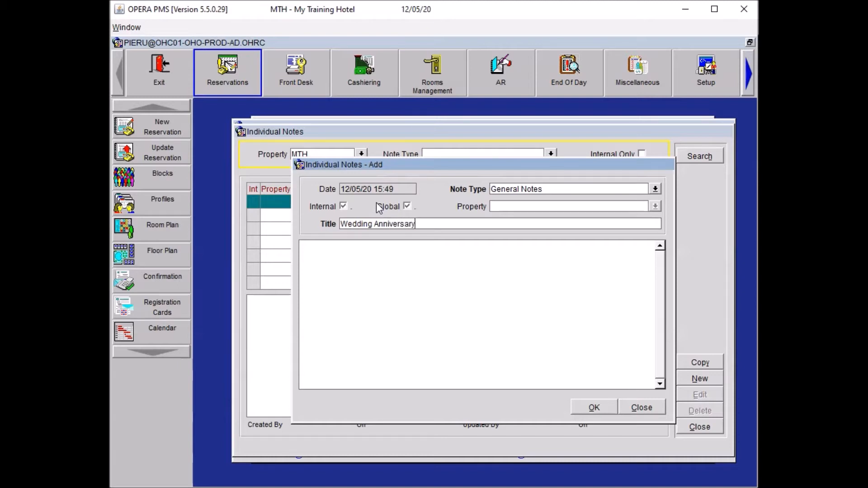
- Write "Guest are celebrating their Wedding Anniversary" as the note text, reusing the wording of the note's title
left_click_drag(418, 224, 337, 212)
key("ctrl+c")
left_click(392, 267)
type("Guest are celebra")
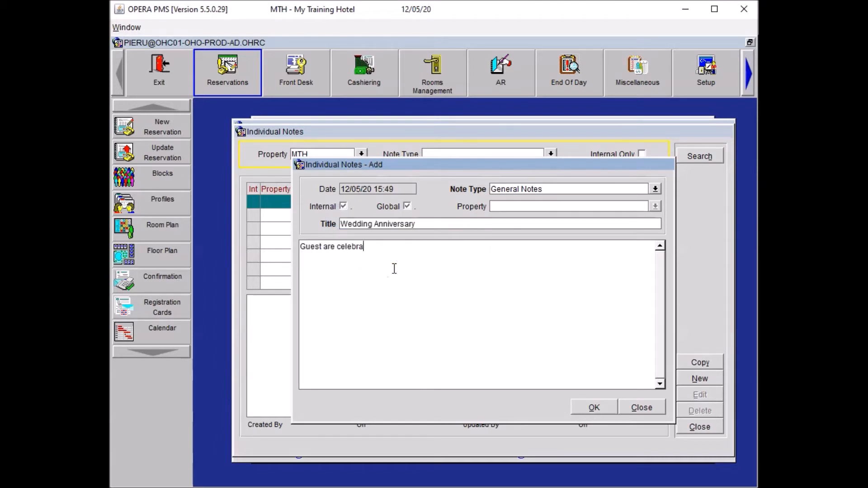
type("ting their")
key("ctrl+v")
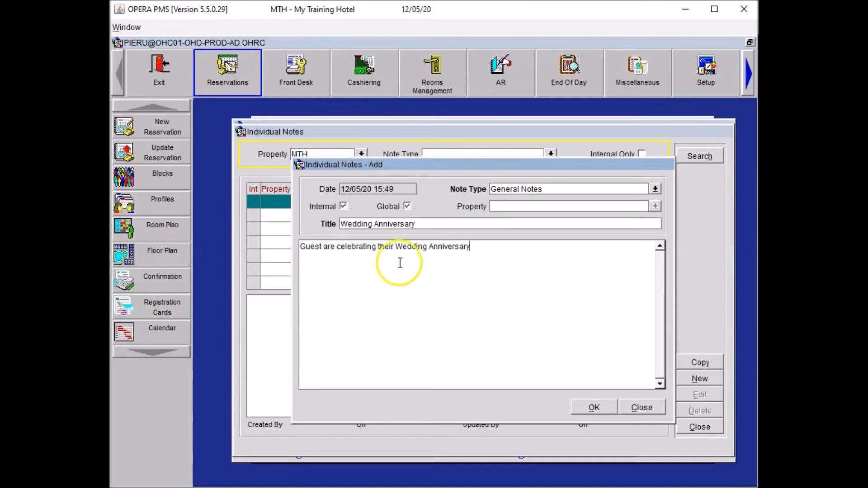
- Change "Wedding Anniversary" in the note text to lower case and append "on the 12/05/YYYY." to the sentence
left_click(398, 247)
key("Delete")
type("w")
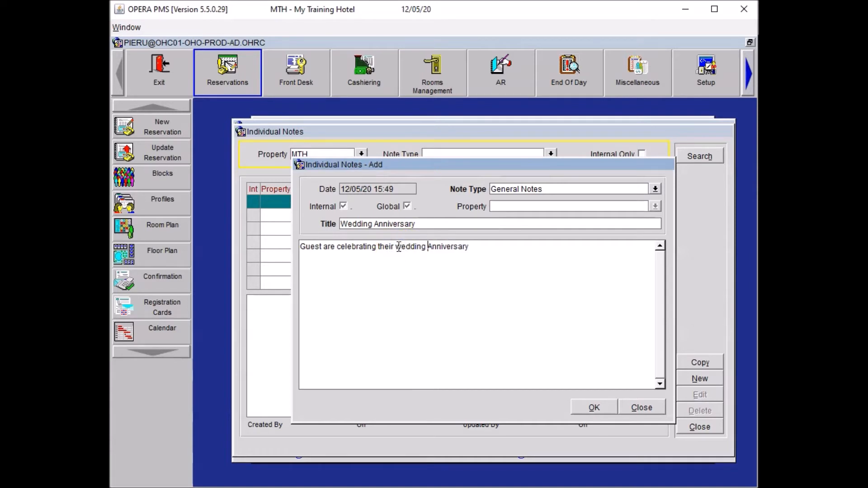
key("ctrl+Right")
key("Delete")
type("a")
key("End")
type("on the 12/05/YYYY")
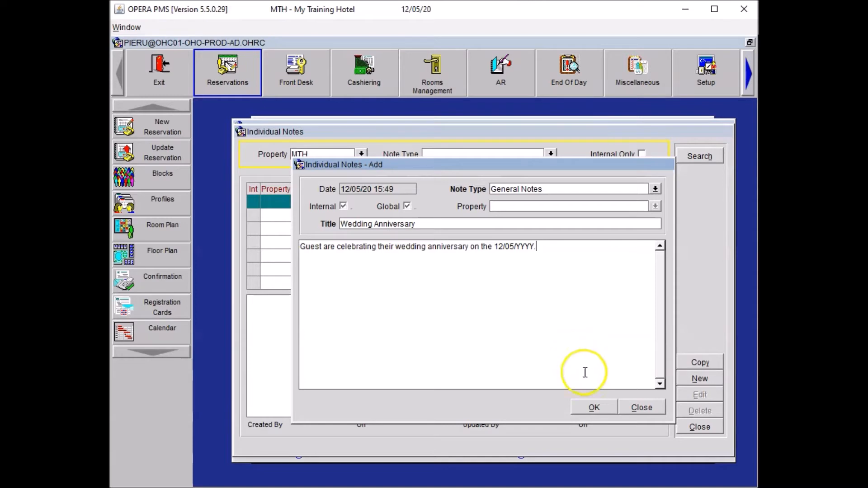
- Save the anniversary note, leave the notes list and confirm the guest's profile to return to the reservation
left_click(601, 406)
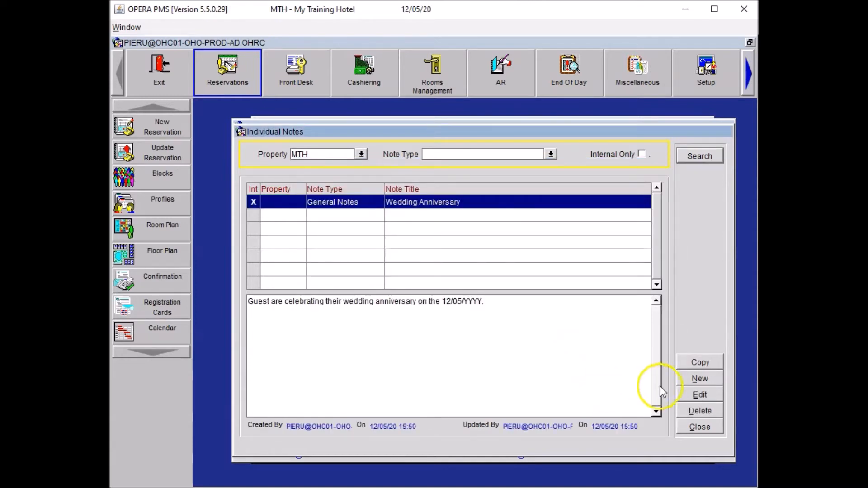
left_click(699, 429)
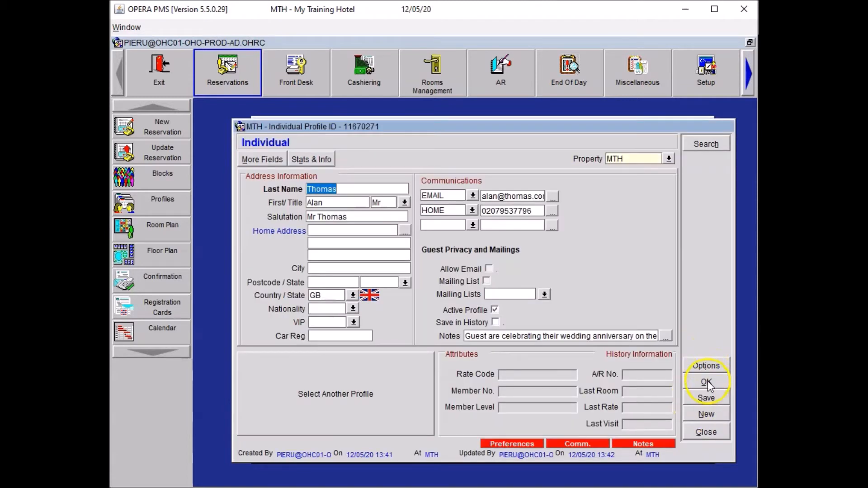
left_click(708, 381)
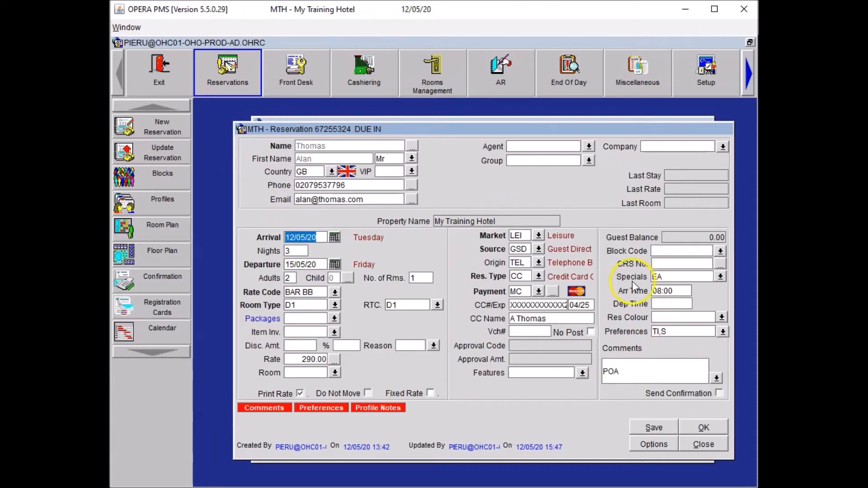
- Add the WD (Wedding Anniversary) special to the reservation without attaching it to the profile, and save the reservation
left_click(724, 279)
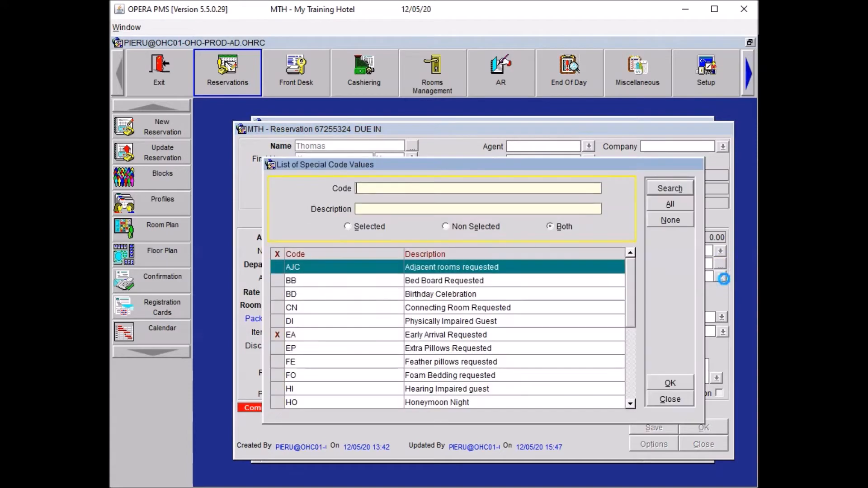
left_click(630, 401)
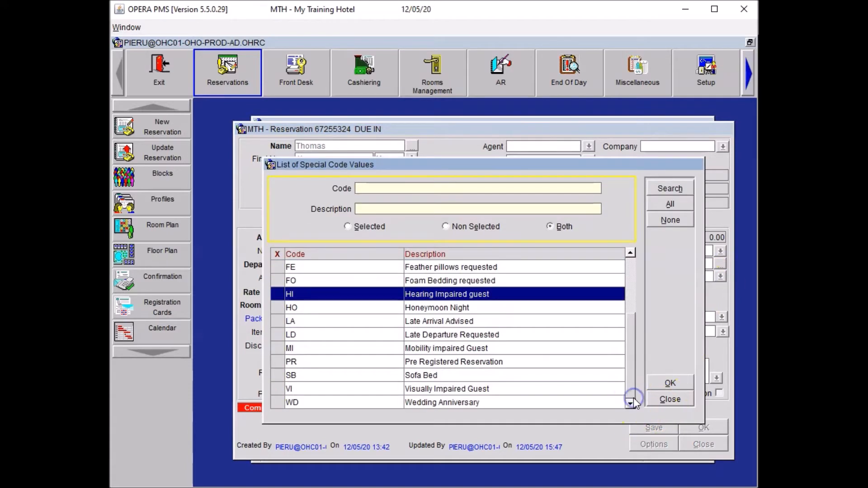
left_click(278, 402)
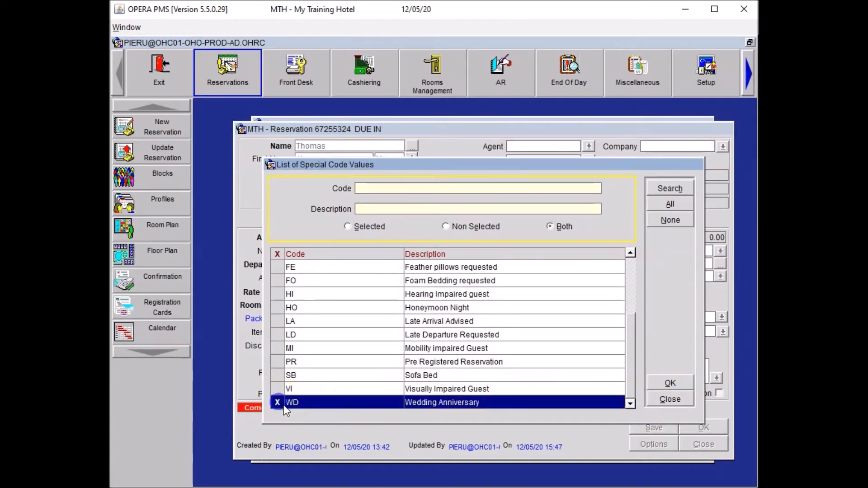
left_click(671, 384)
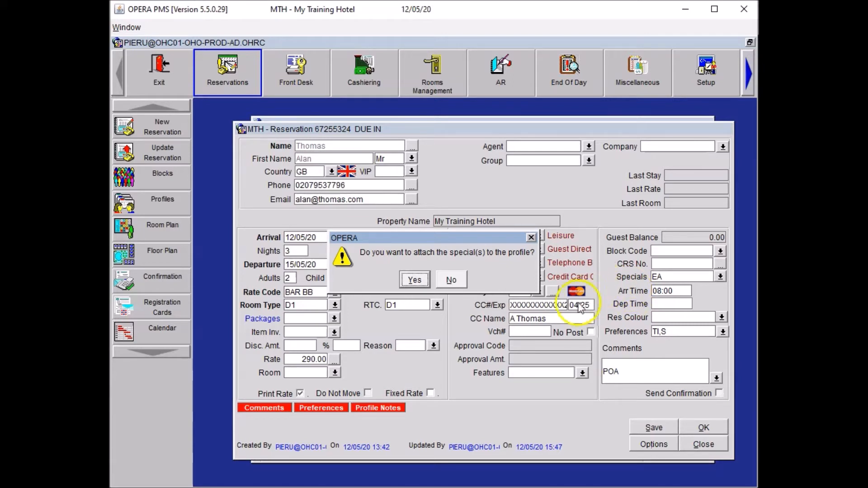
left_click(452, 279)
left_click(652, 427)
left_click(567, 276)
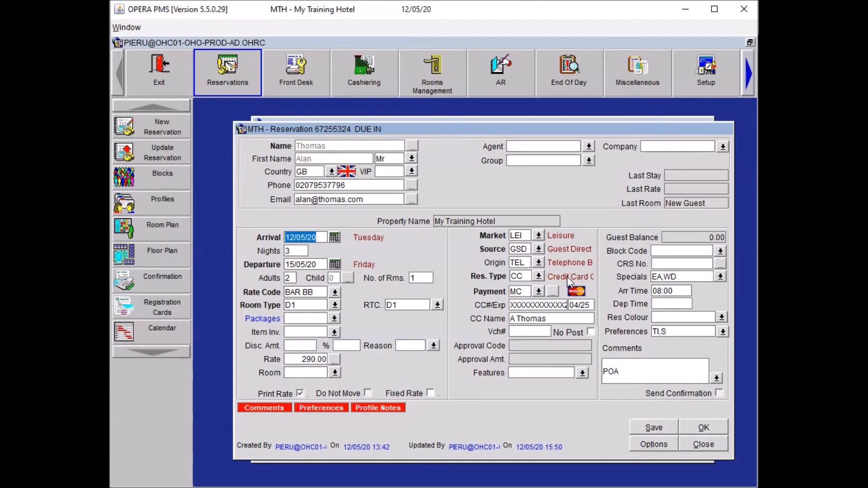
- Start a new alert on the reservation with code ANN (Anniversary Celebration) and set its area to Check-In
left_click(646, 447)
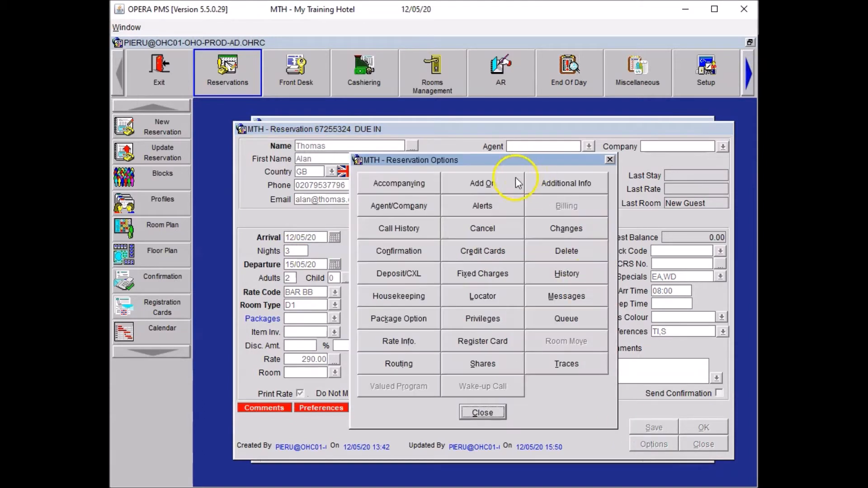
left_click(493, 209)
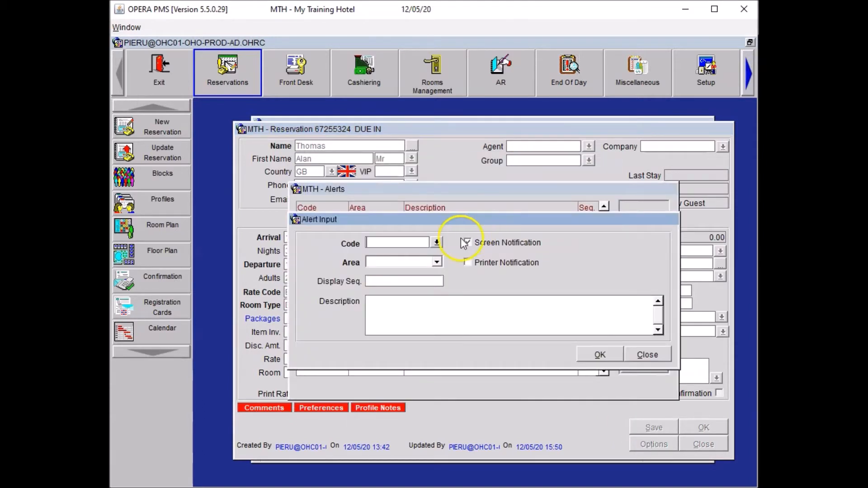
left_click(437, 243)
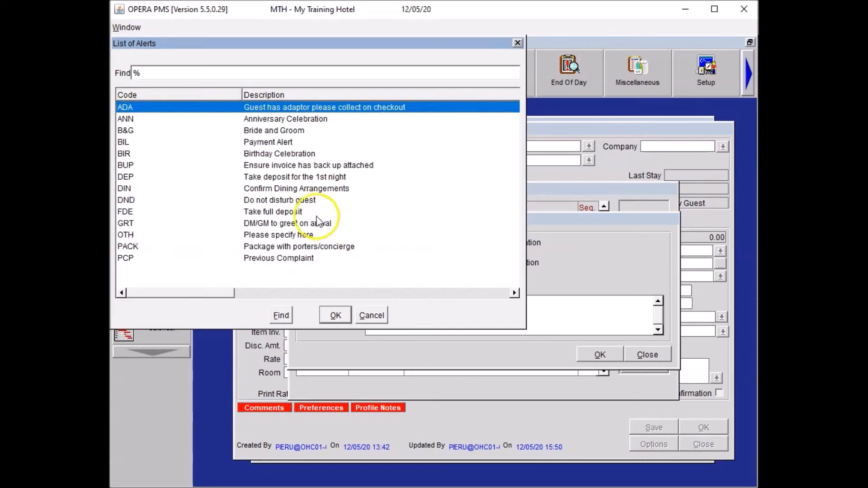
left_click(220, 120)
left_click(335, 316)
left_click(387, 261)
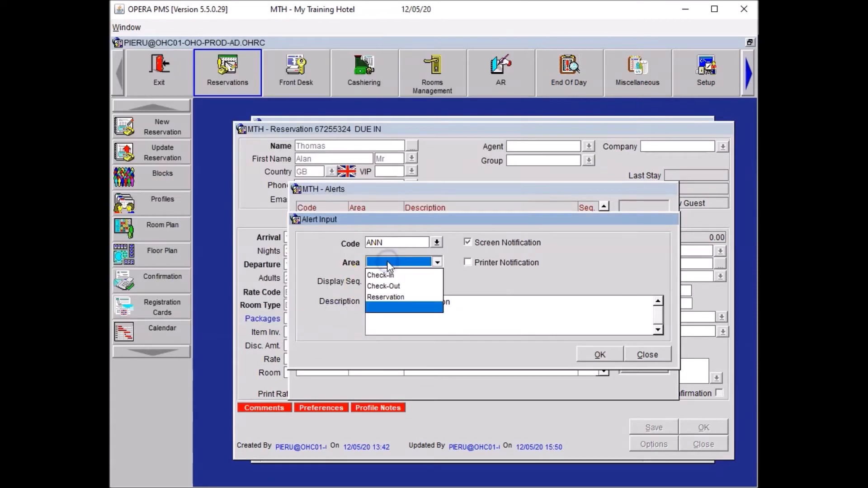
left_click(387, 273)
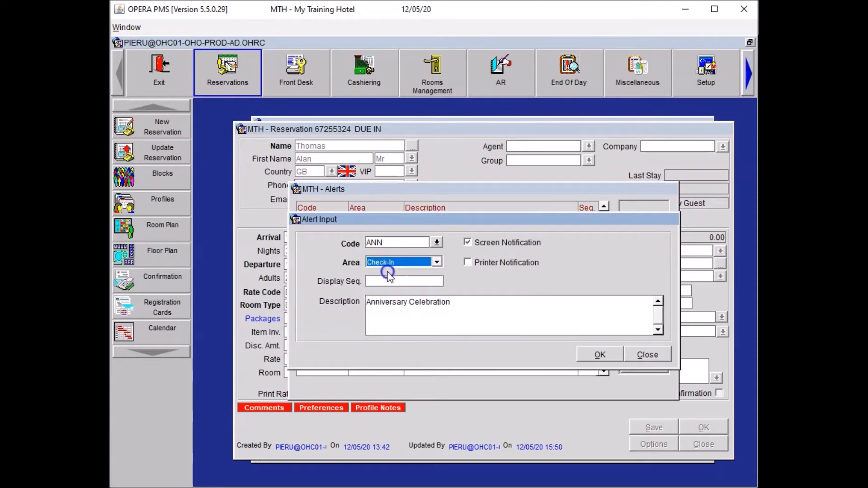
- Insert "Congratulate guest on their wedding" in front of "Anniversary Celebration" in the alert description
left_click(367, 304)
left_click(368, 301)
left_click(402, 362)
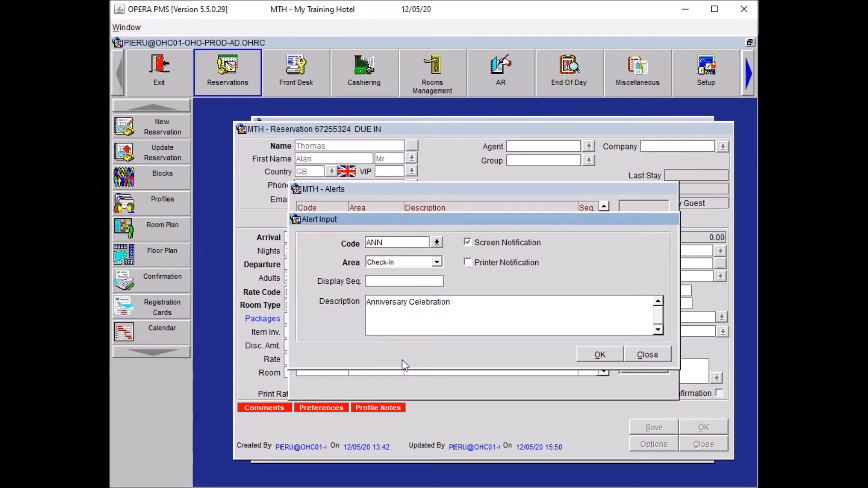
type("Congra")
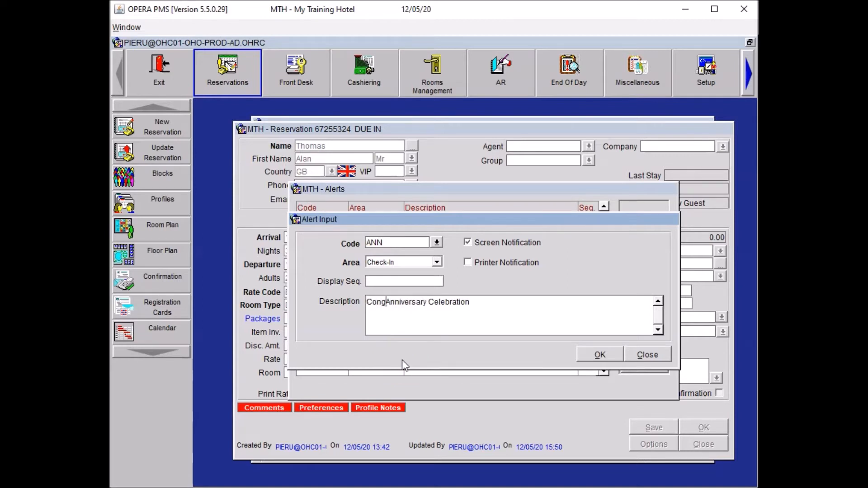
type("tulate ")
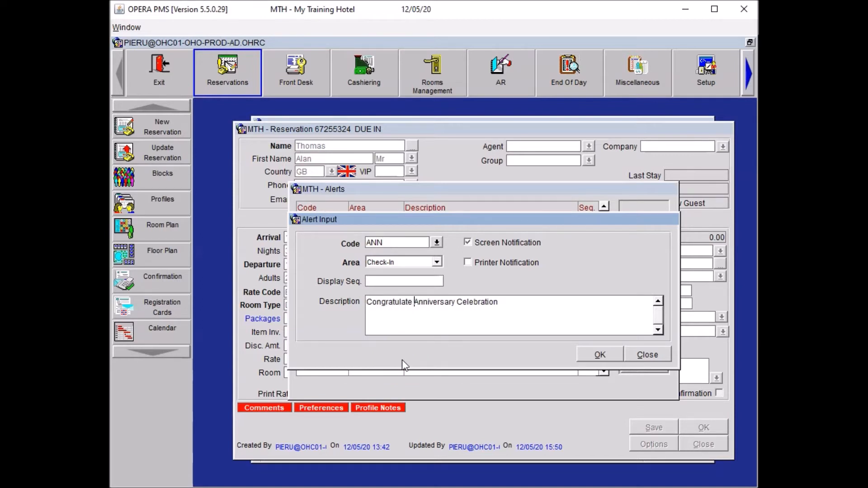
type("guest on")
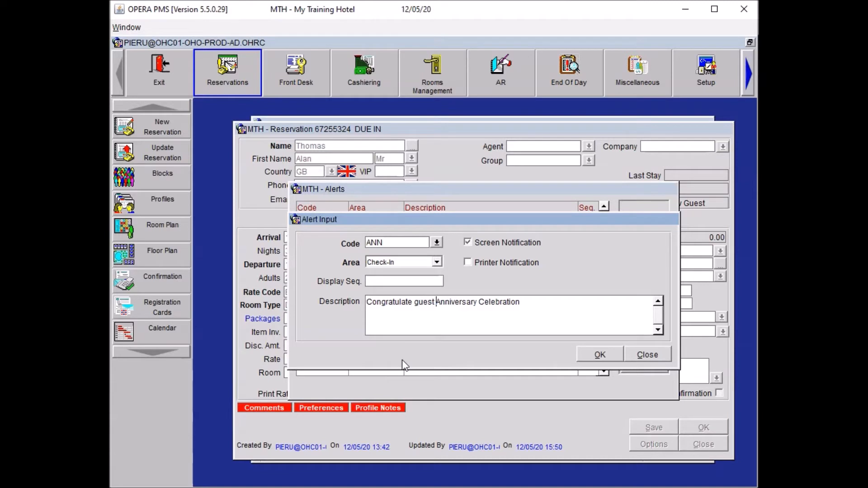
type(" their v")
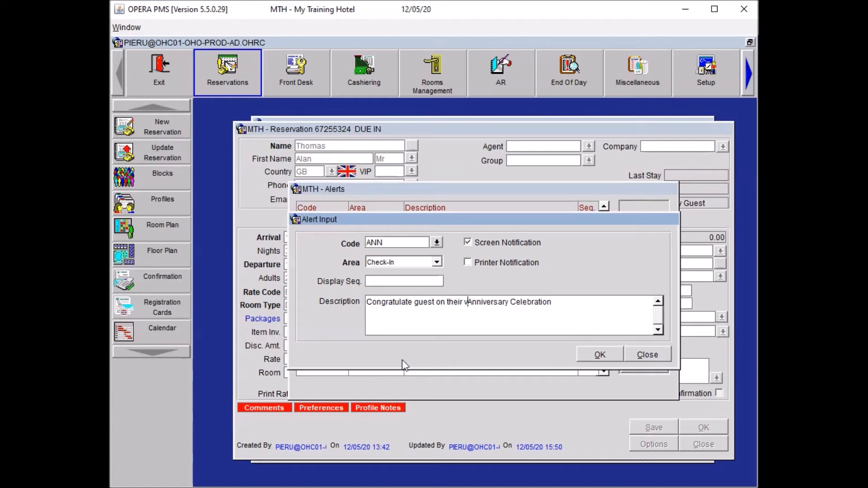
type("wedding")
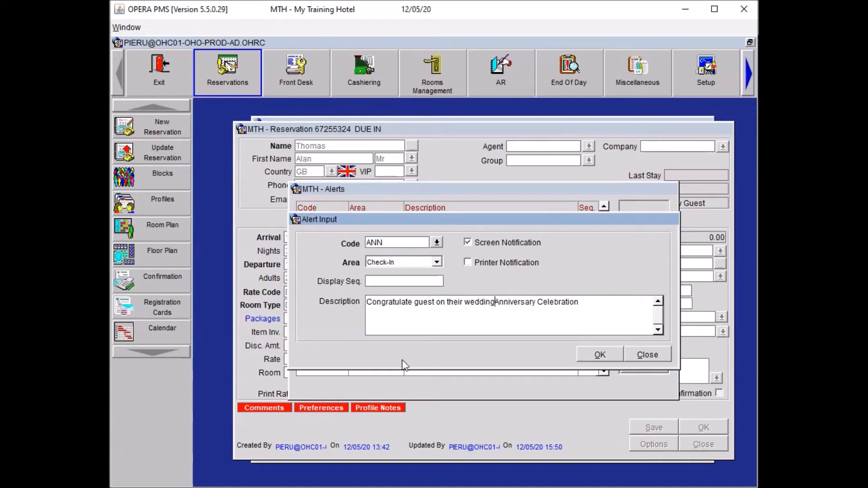
- Remove the word "Celebration" from the end of the alert description
key("Right")
key("Right")
key("Right")
key("Right")
key("Right")
key("Right")
key("Right")
key("Delete")
key("Delete")
key("Delete")
key("Delete")
key("Delete")
key("Delete")
key("Delete")
key("Delete")
key("Delete")
key("Delete")
key("Delete")
key("Delete")
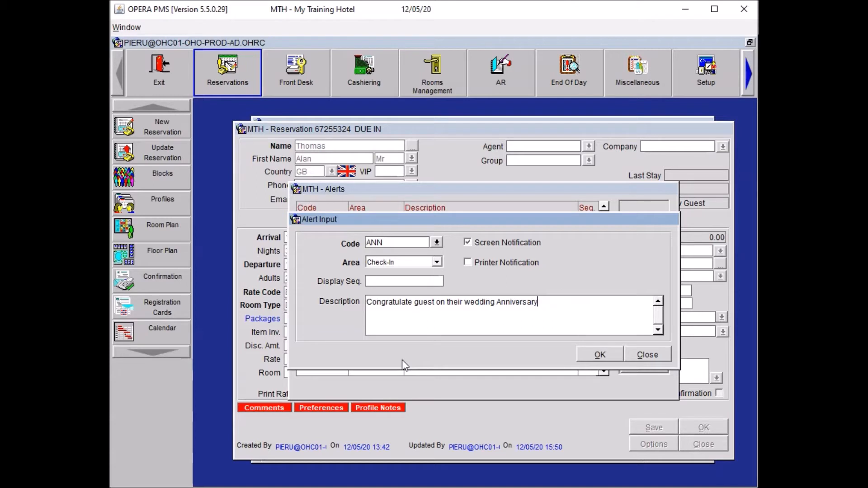
- Change "Anniversary" to lower case and "guest" to "guests" in the alert description
key("ctrl+Left")
key("Delete")
type("a")
left_click(433, 302)
type("s")
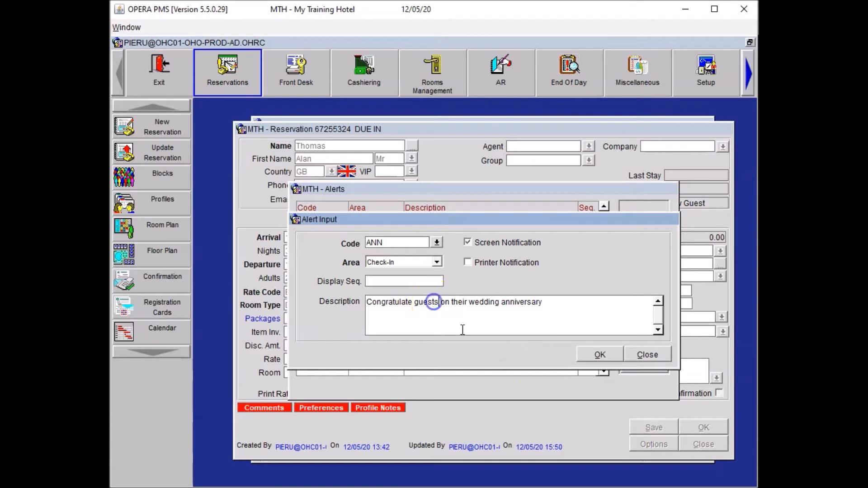
- Save the anniversary alert and close the reservation's alerts list
left_click(601, 356)
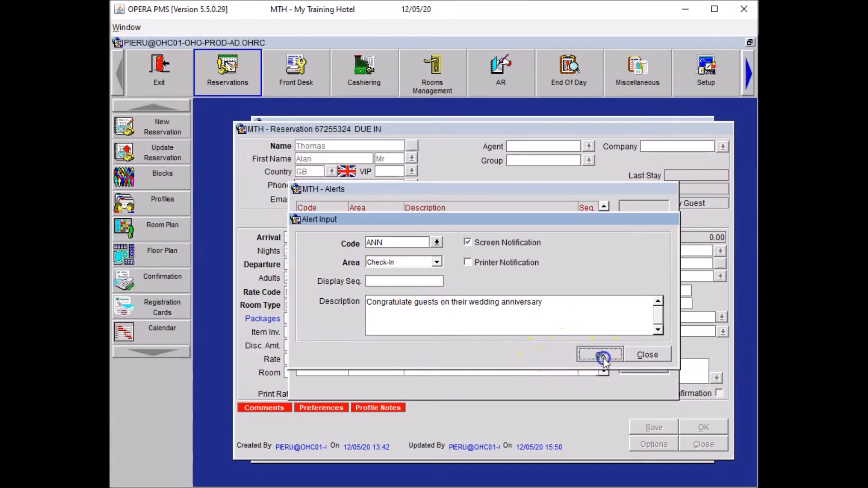
left_click(644, 366)
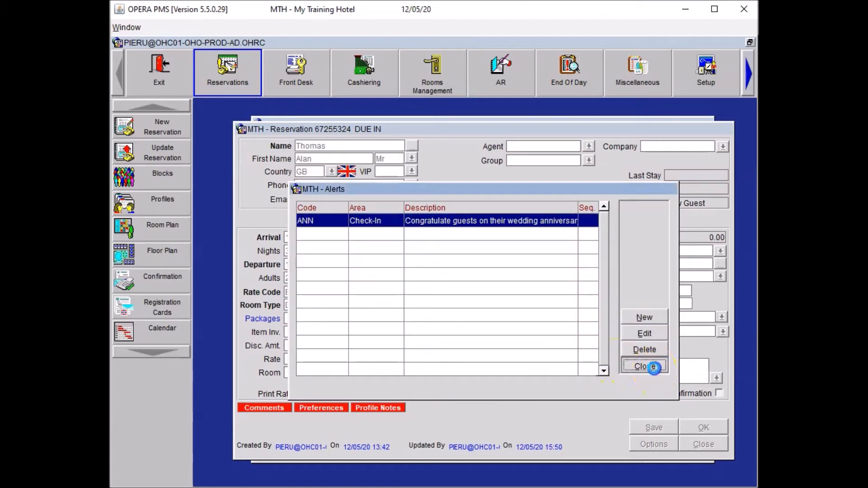
left_click(486, 412)
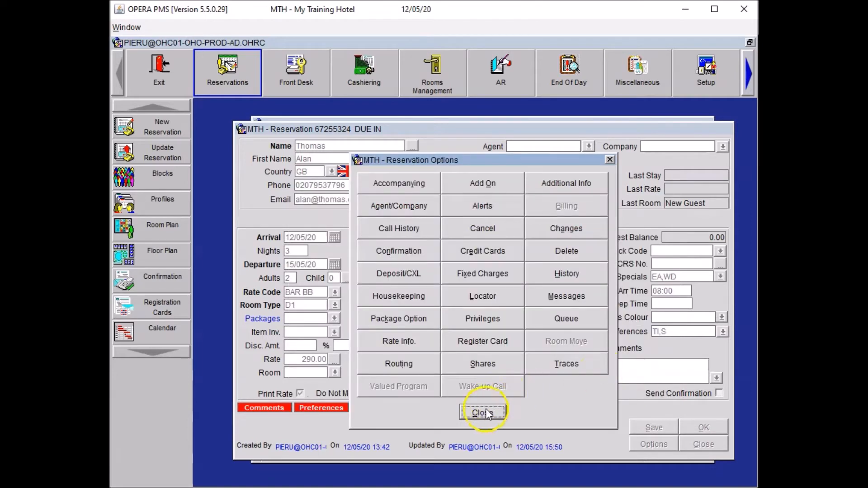
- Start a new trace on the reservation and assign it to the departments GST, HSK and ROO
left_click(561, 368)
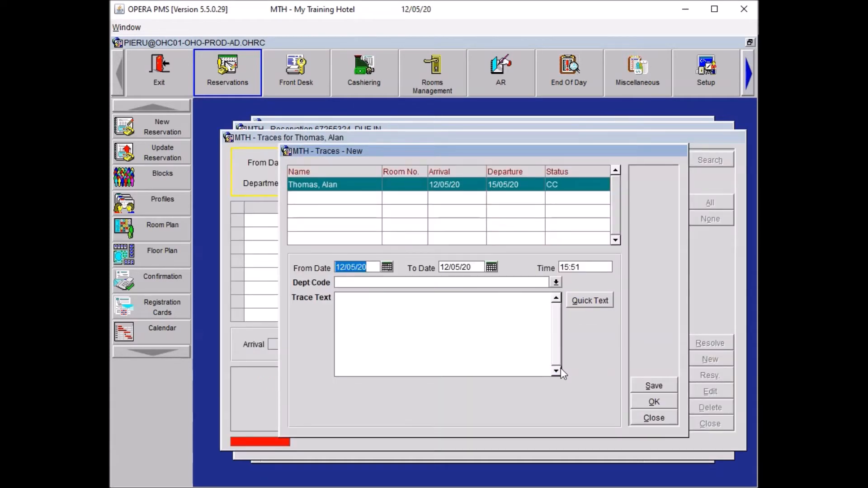
left_click(356, 348)
left_click(358, 282)
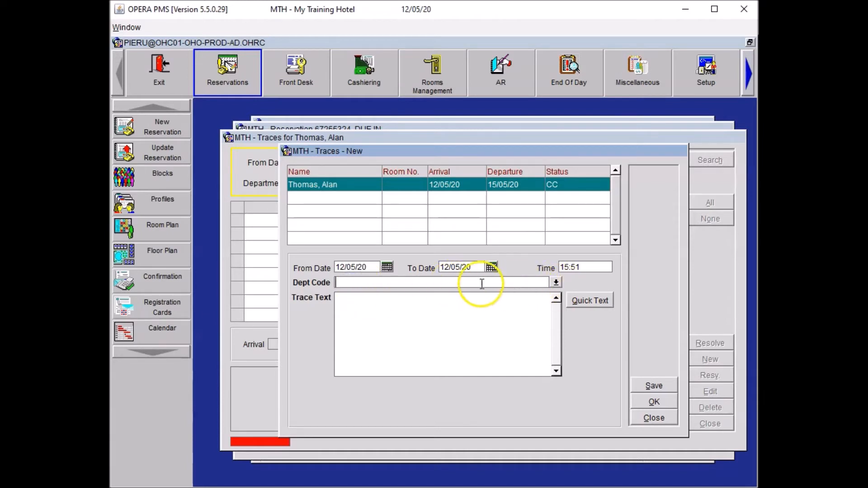
left_click(558, 284)
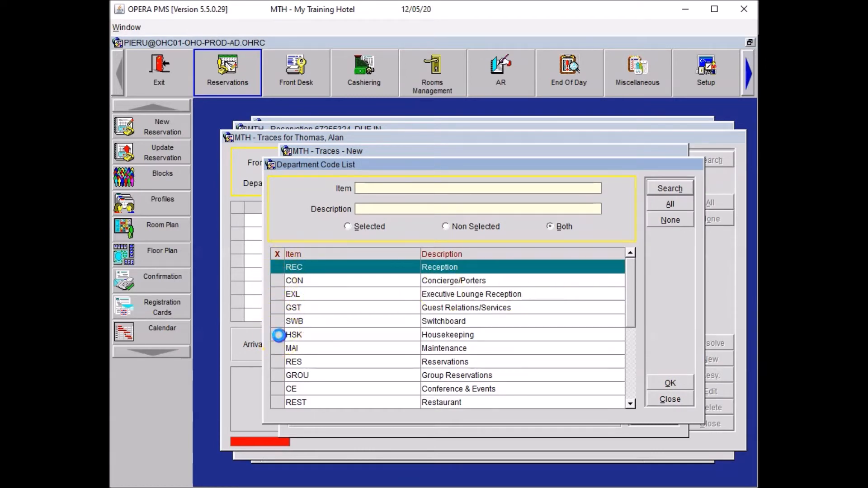
left_click(278, 335)
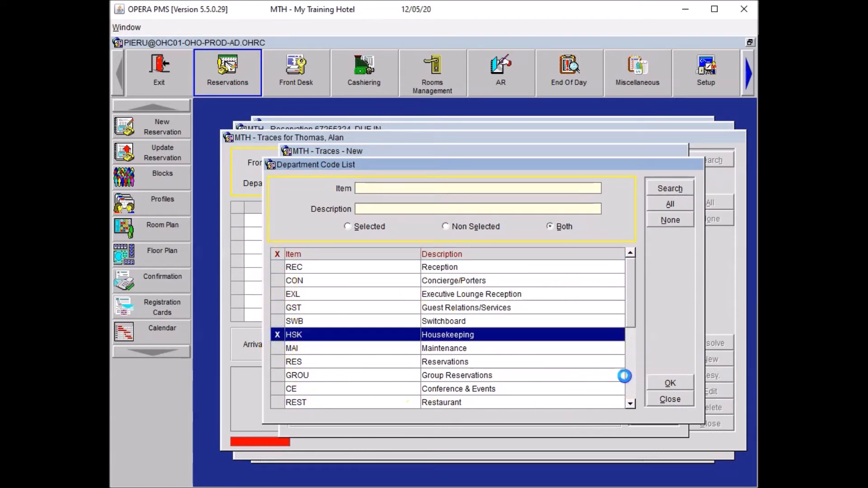
left_click(624, 377)
left_click(630, 385)
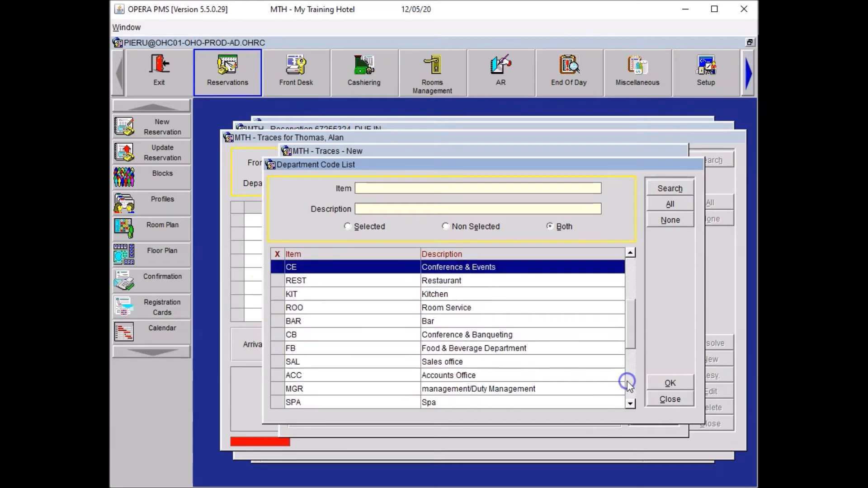
left_click(278, 308)
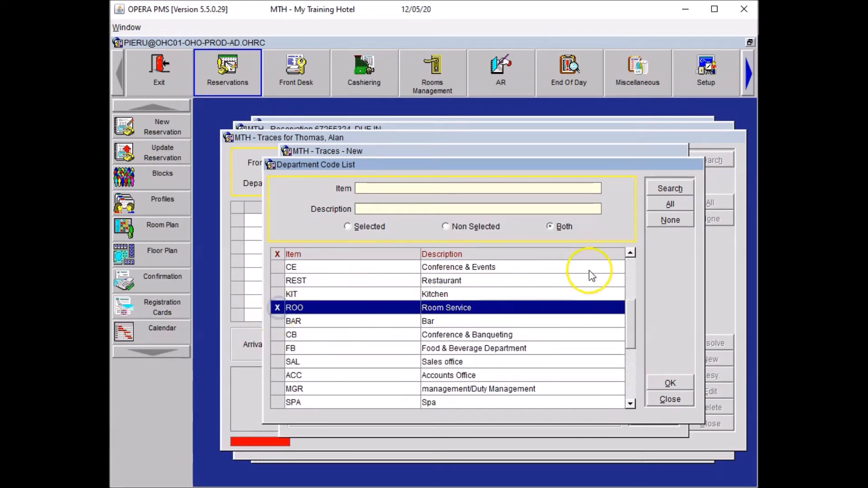
left_click(629, 270)
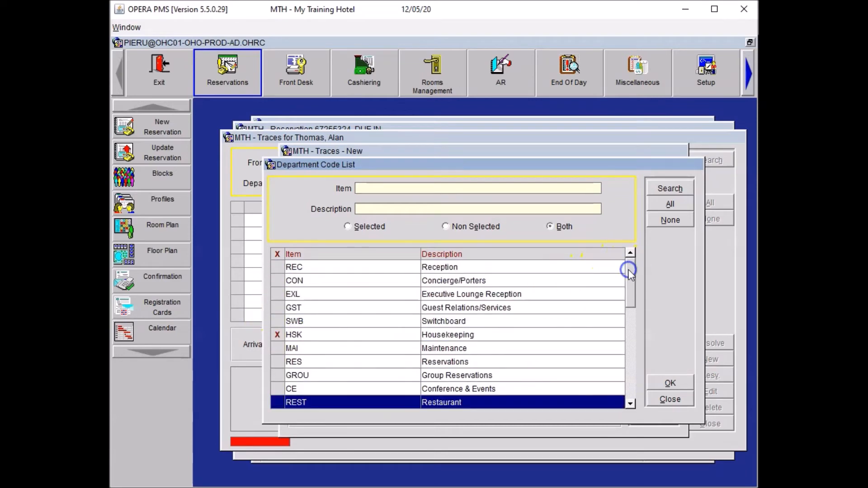
left_click(278, 307)
left_click(671, 385)
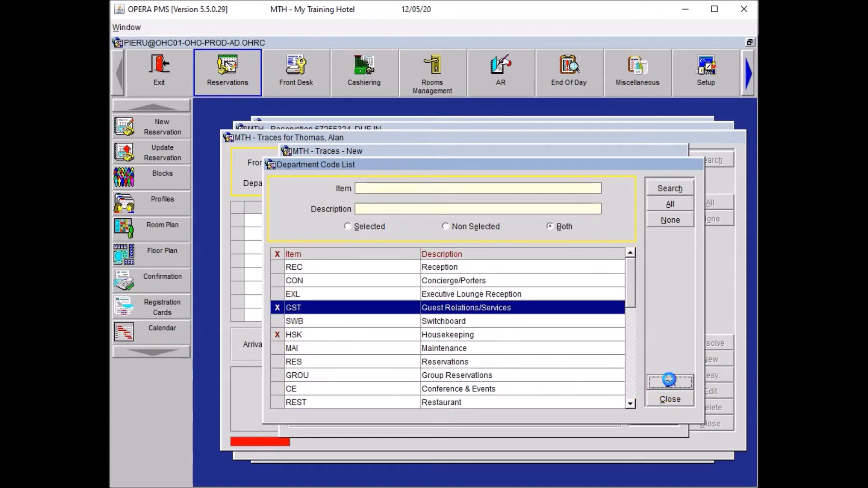
- Write "Please arrange Anniversary Set Up" as the trace text and insert "Wedding" before "Anniversary"
left_click(382, 304)
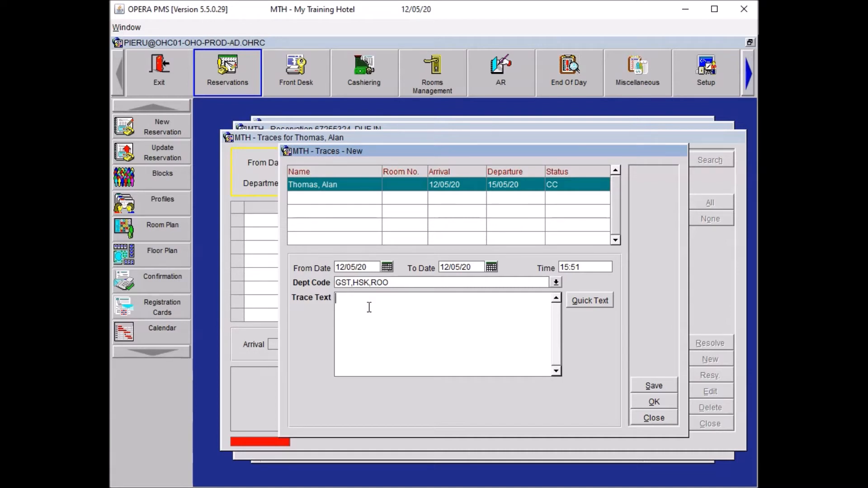
type("Please arrange Anniversary Set Up")
key("Left")
key("Left")
key("Left")
key("Left")
key("Left")
key("Left")
key("Left")
key("Left")
key("Left")
key("Left")
key("Left")
key("Left")
key("Left")
key("Left")
key("Left")
key("Left")
key("Left")
key("Left")
type("Wedding")
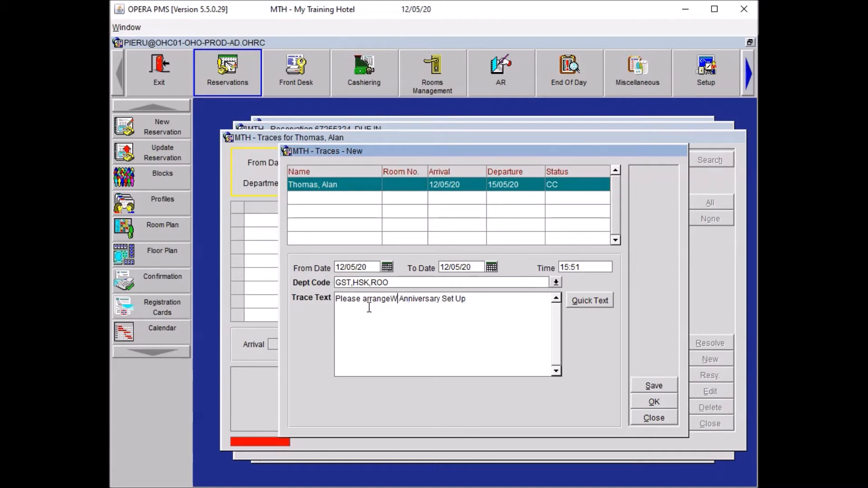
key("Left")
key("Left")
key("Left")
key("Left")
key("Left")
key("Left")
key("Left")
key("Left")
key("Left")
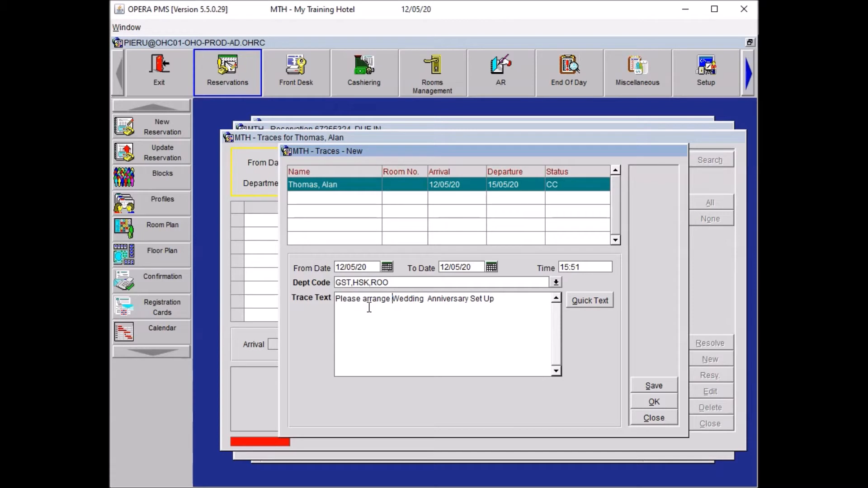
- Remove the extra space after "Wedding" and change "Set Up" to "set up" in the trace text
key("Right")
key("Right")
key("Right")
key("Right")
key("Right")
key("Right")
key("Delete")
key("Right")
key("Right")
key("Right")
key("Delete")
type("s")
key("Right")
key("Right")
key("Right")
key("Delete")
type("u")
- Save the anniversary trace, then close the traces list and the reservation options to return to the reservation
left_click(654, 402)
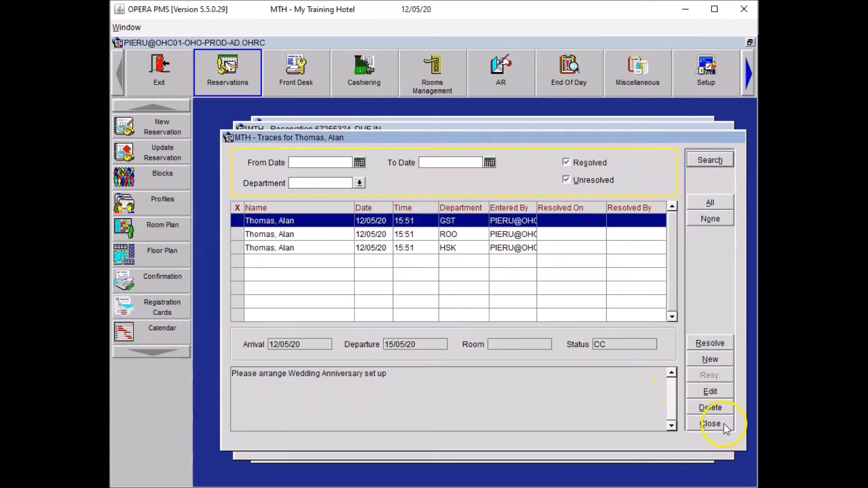
left_click(711, 424)
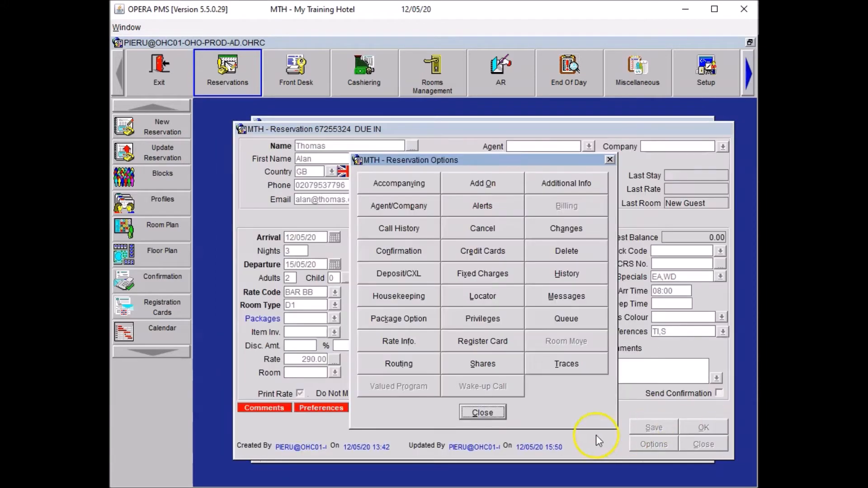
left_click(495, 414)
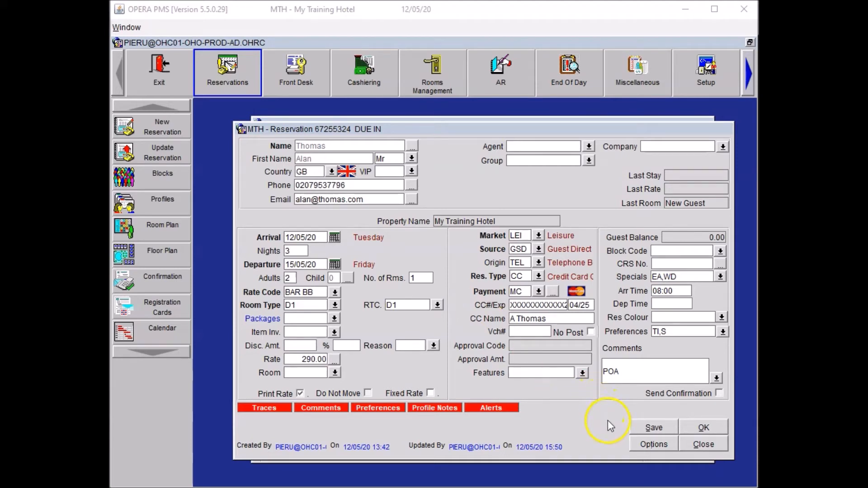
- Start another trace for department ROO and paste the copied request for Veuve Cliquot champagne and chocolate-wrapped strawberries, budget £80.00, as its text
left_click(646, 446)
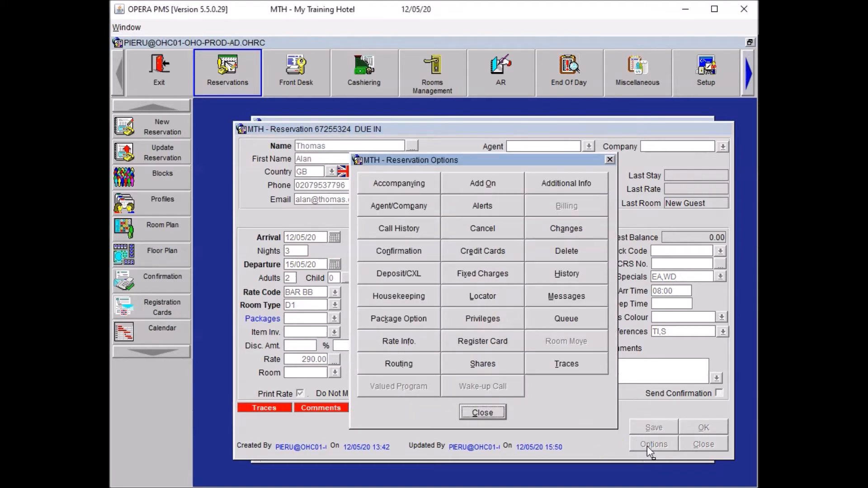
left_click(588, 363)
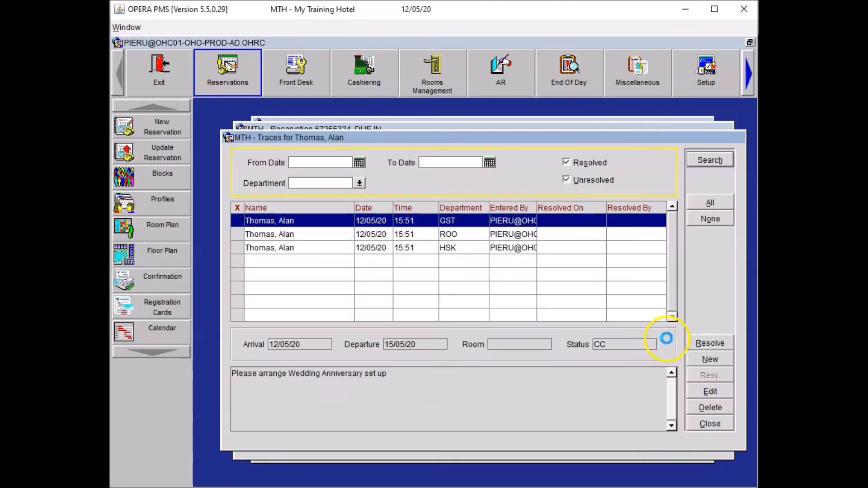
left_click(705, 361)
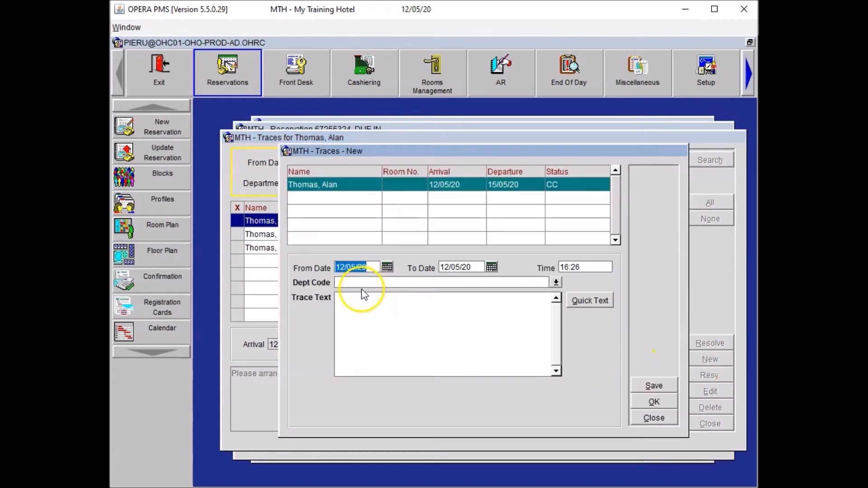
left_click(363, 286)
type("ROO")
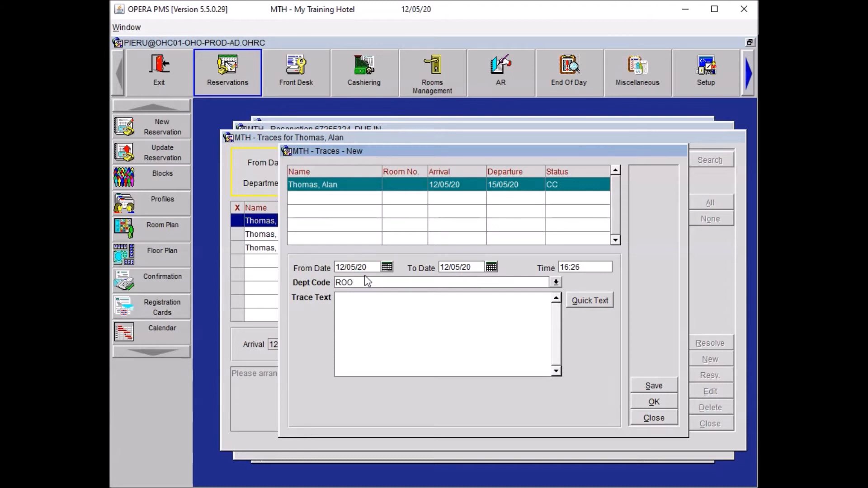
key("ctrl+v")
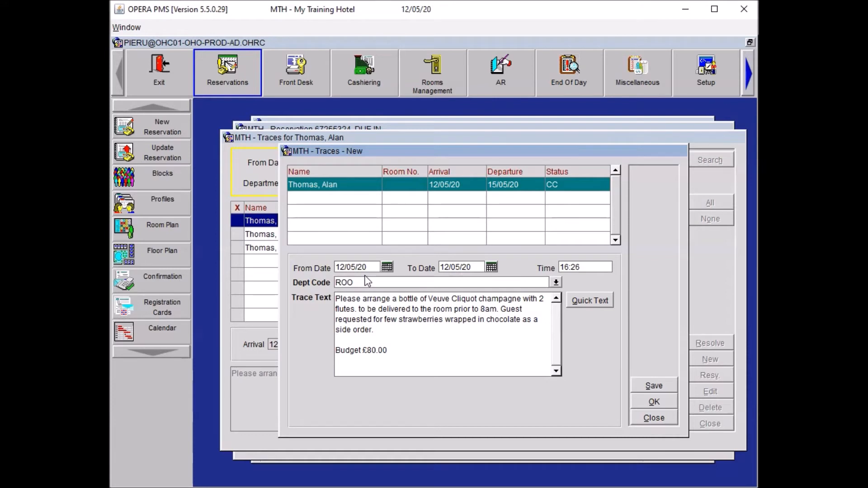
- Capitalise "To" before "be delivered" in the champagne trace text and save the trace
left_click(361, 311)
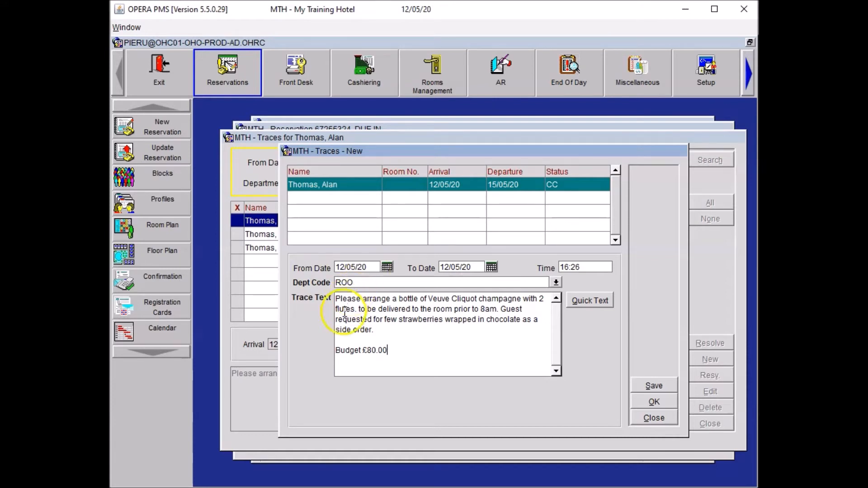
key("Delete")
key("Delete")
key("Delete")
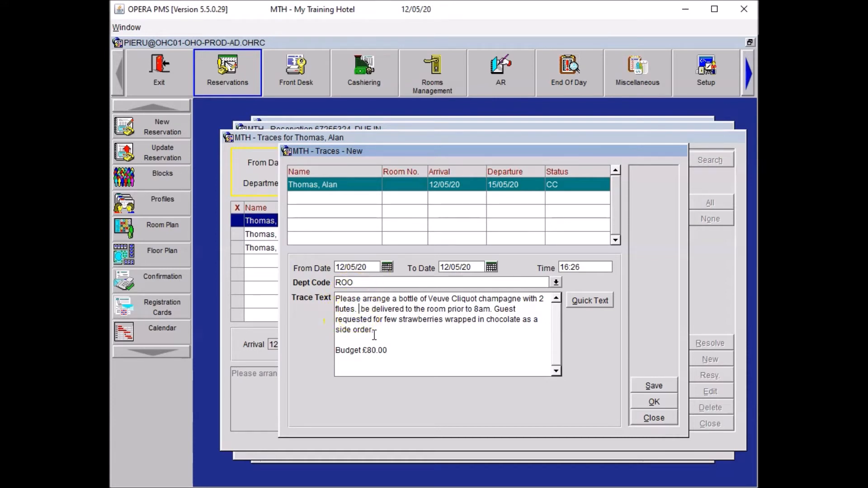
type("To")
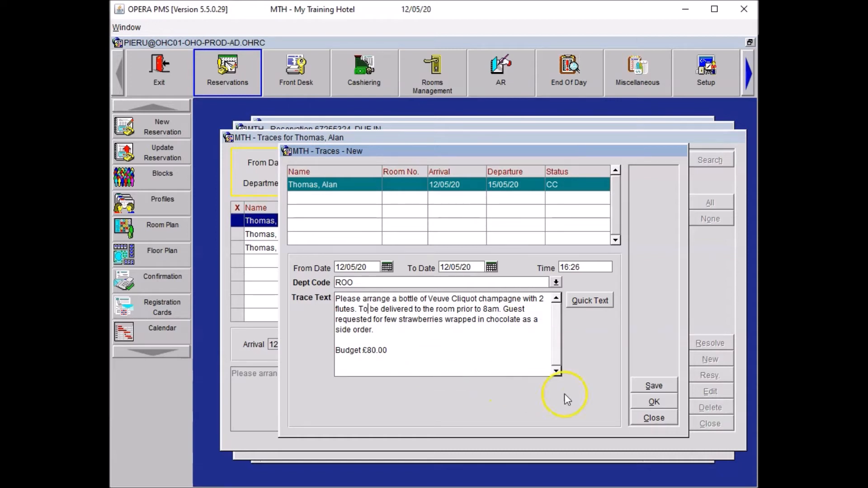
left_click(646, 402)
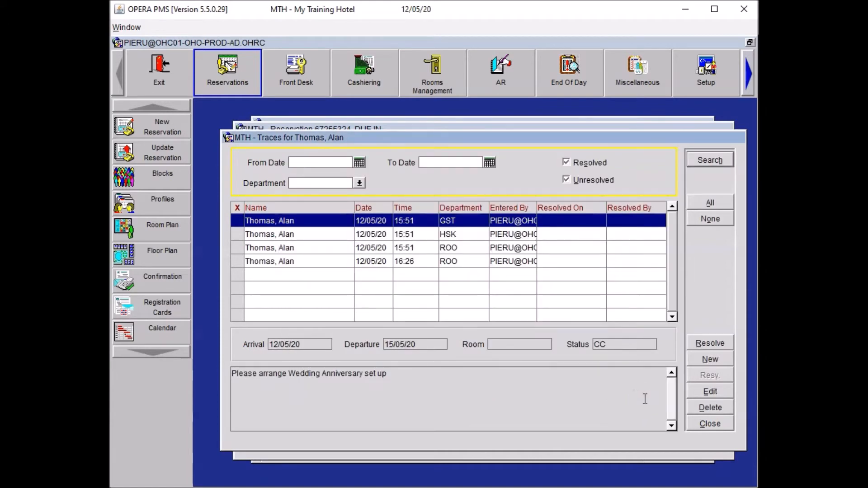
- Add a CON trace requesting 21 red roses before 8am with the message "I love you to the moon and back. Happy Anniversary", budget £100.00
left_click(699, 358)
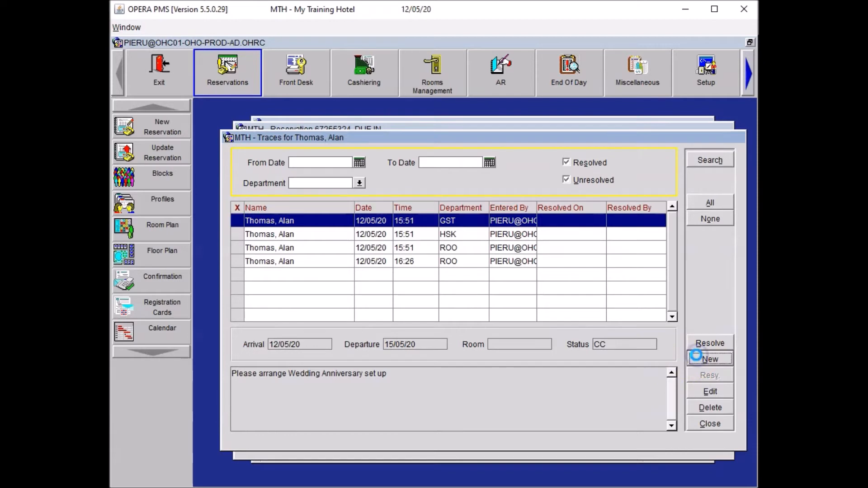
left_click(375, 283)
type("CON")
left_click(349, 364)
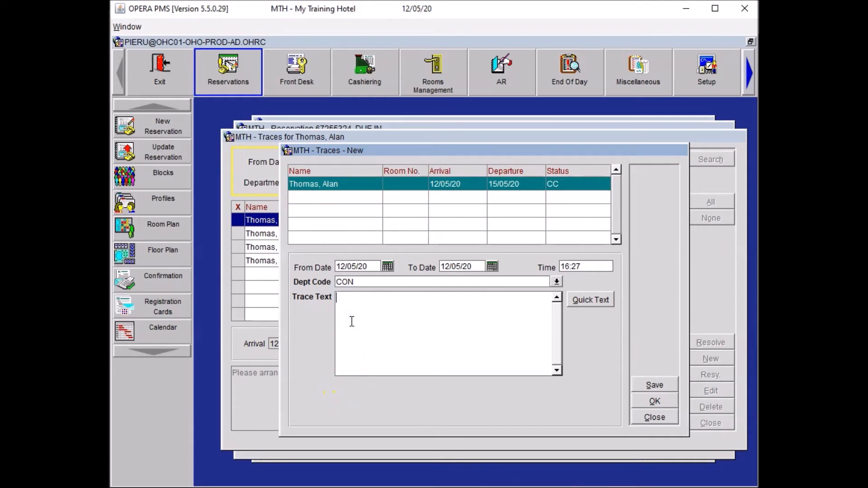
type("Please arrange a bouquet of 21 red roses. To be delivered to the room prior to 8am. With the message: \"I love you to the moon and back. Happy Anniversary\".  Budget £100.00")
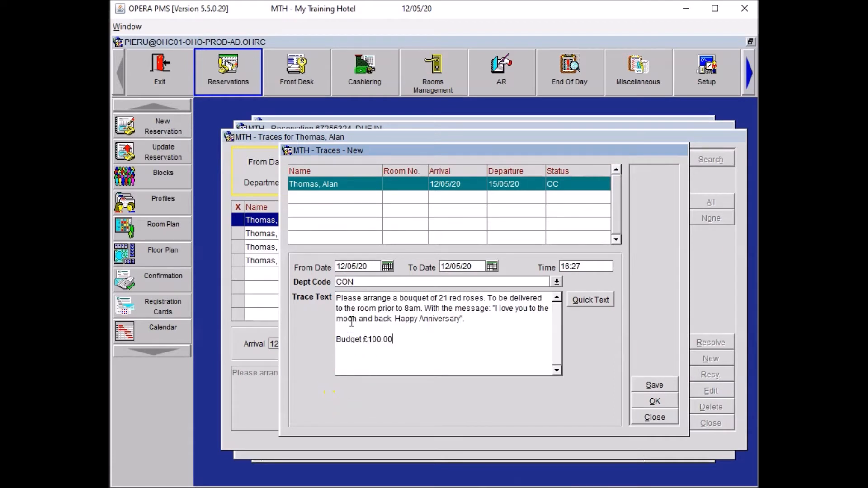
left_click(418, 358)
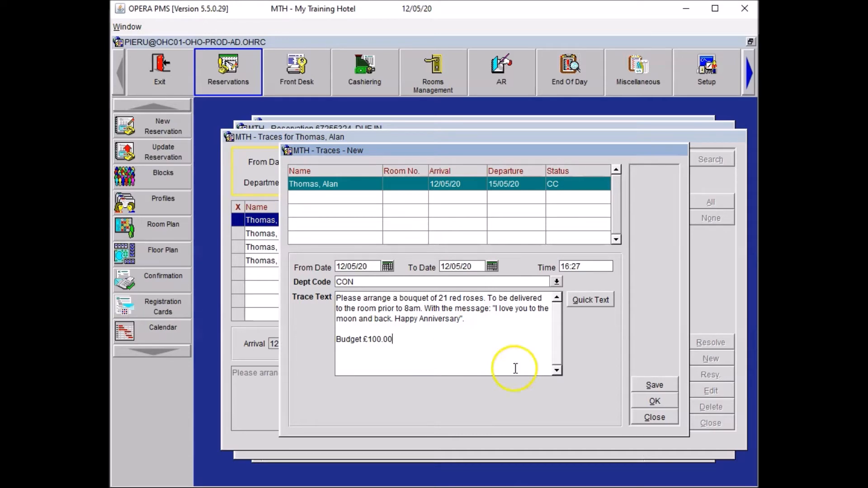
left_click(655, 401)
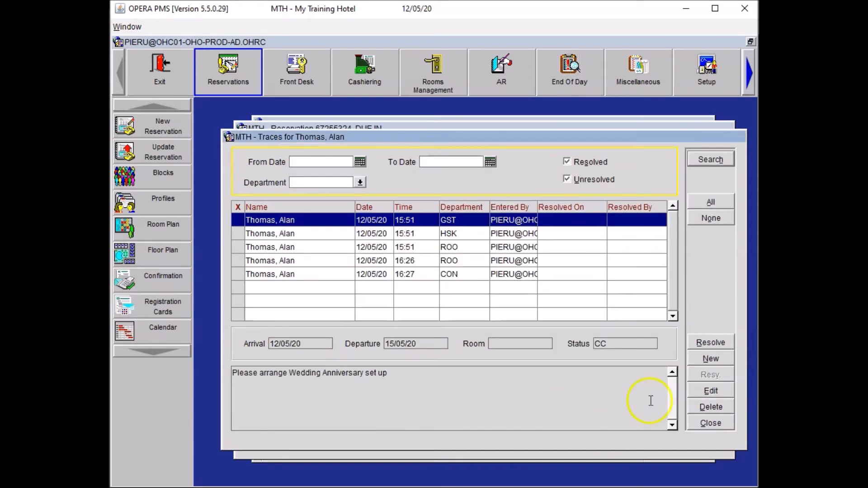
- Review the champagne and roses traces, then return to the reservation and save it
left_click(467, 265)
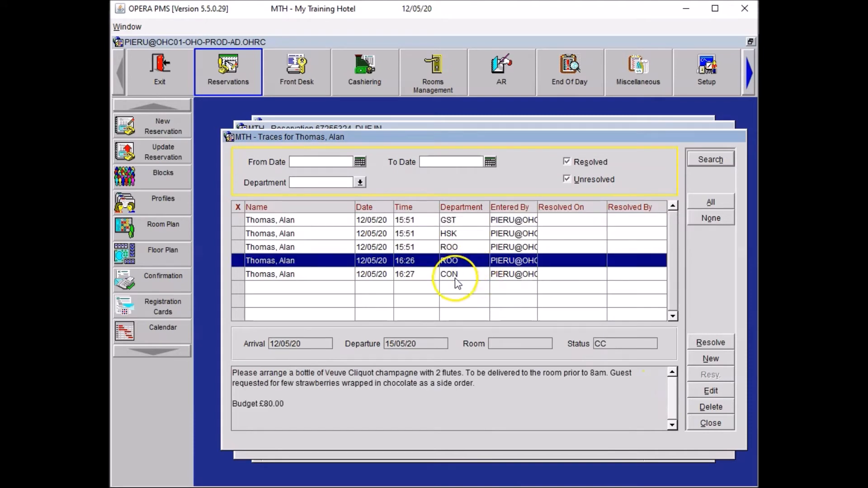
left_click(454, 275)
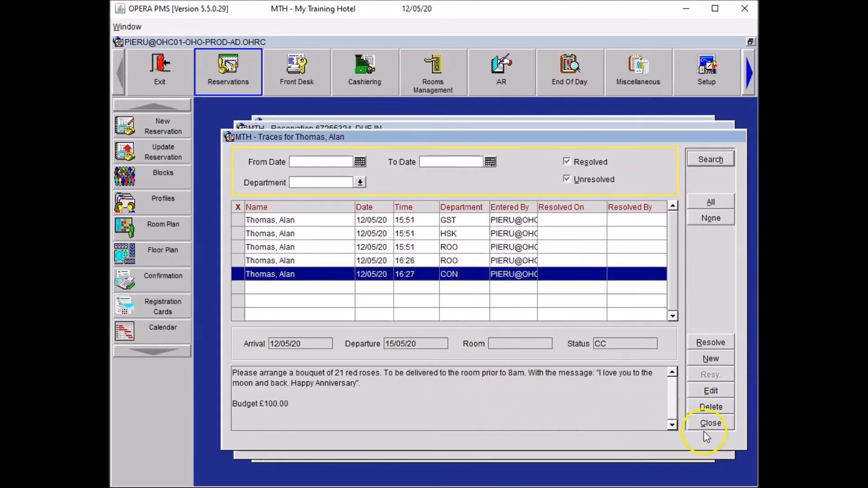
left_click(713, 424)
left_click(712, 423)
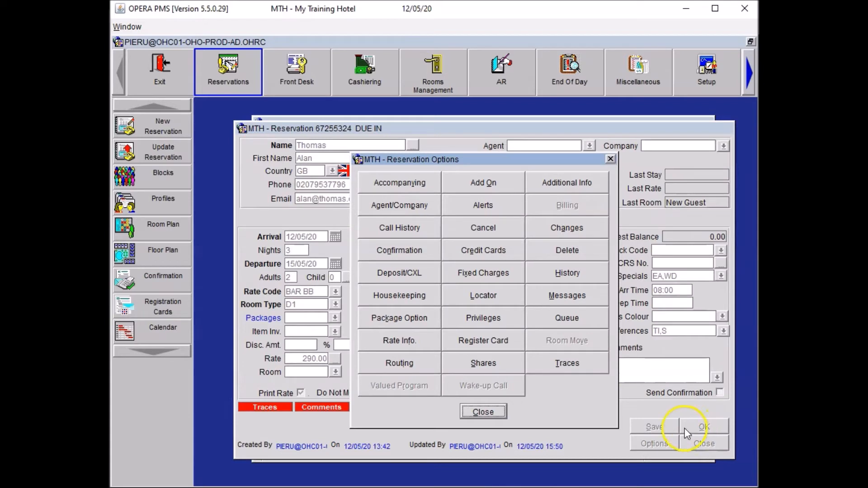
left_click(474, 413)
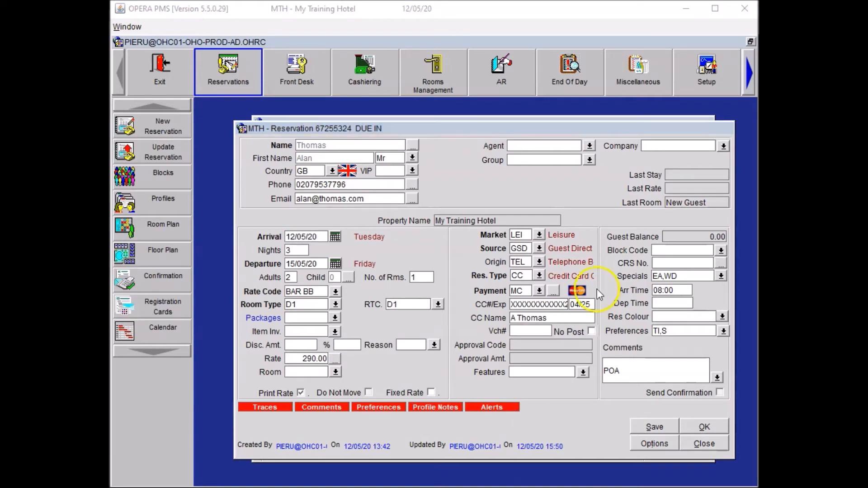
left_click(651, 426)
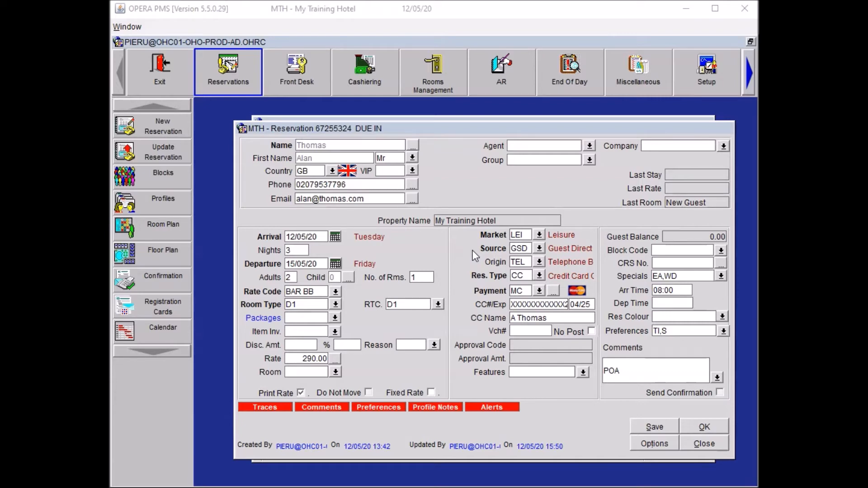
- Start a new locator for the reservation running from 17:00 to 20:00 on 12/05/20
left_click(510, 235)
left_click(646, 444)
left_click(493, 296)
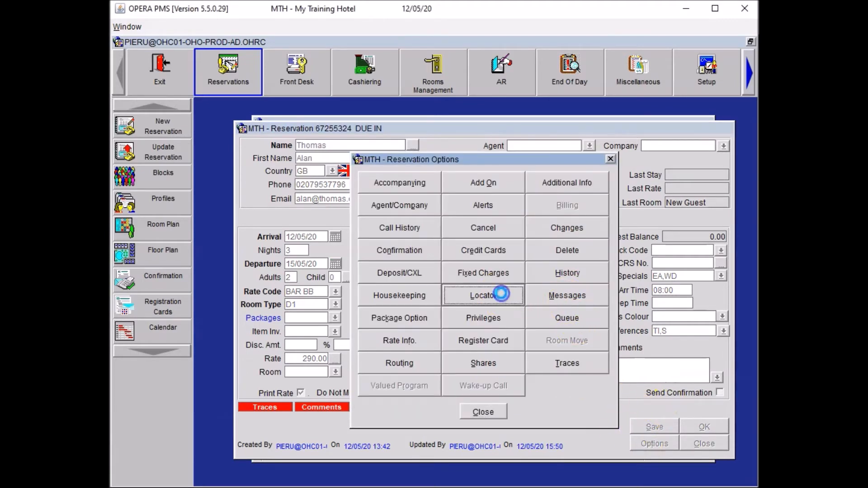
left_click(349, 240)
type("12700")
key("Tab")
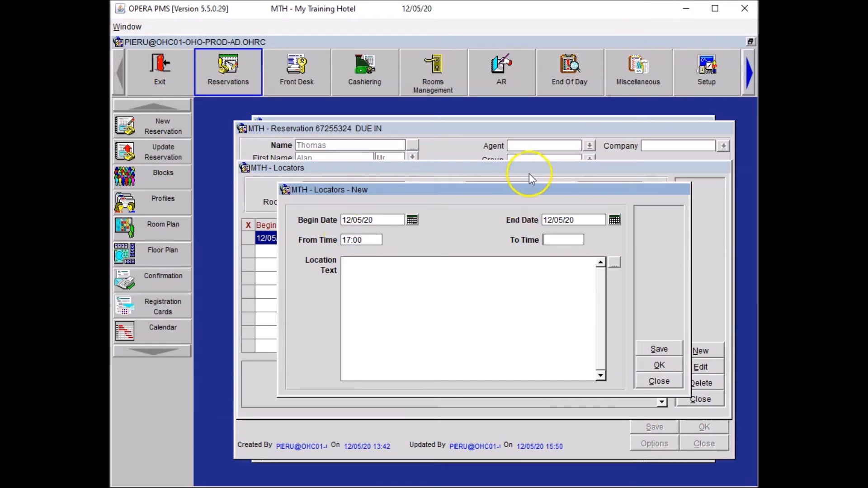
type("2000")
key("Tab")
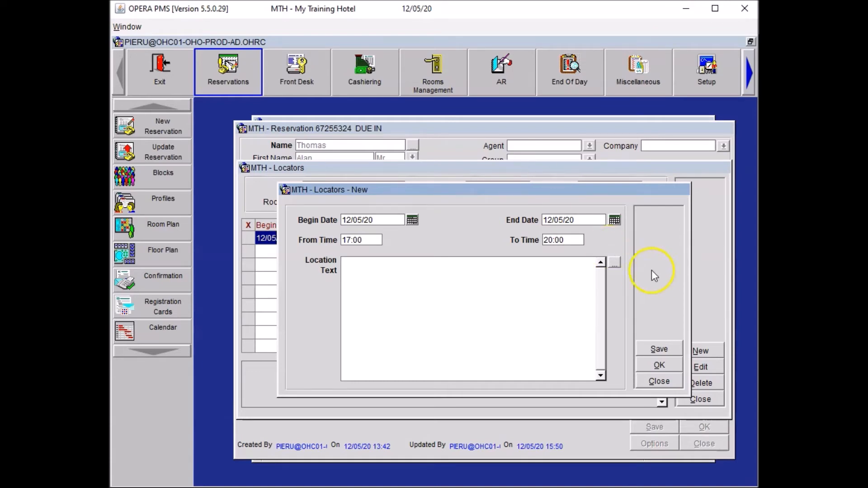
- Insert the predefined location "Guest is in the Bar" and replace "Bar" with "Restaurant"
left_click(616, 263)
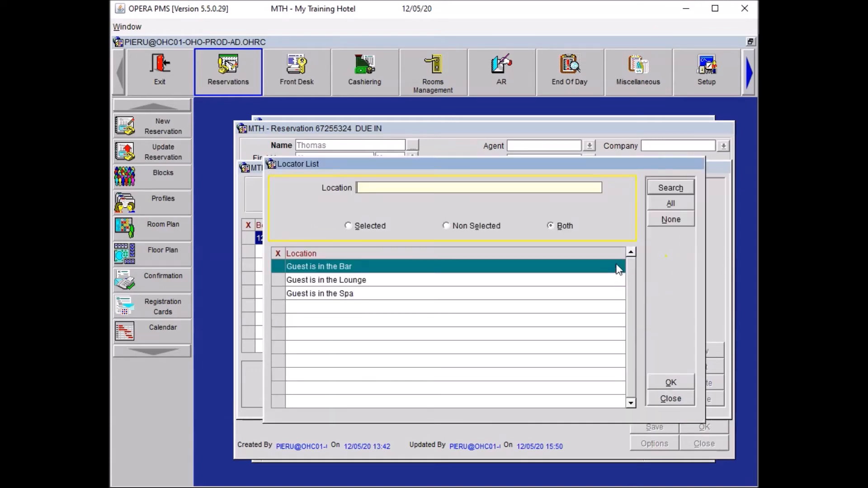
left_click(281, 268)
left_click(671, 383)
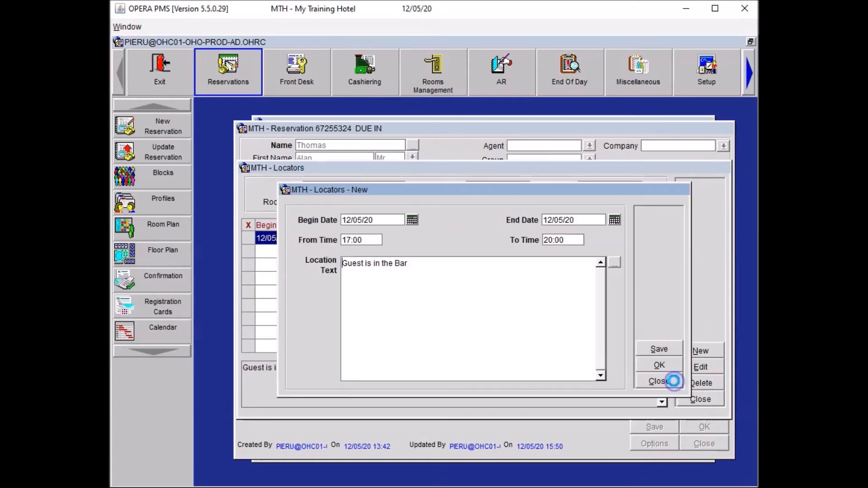
left_click_drag(393, 263, 417, 264)
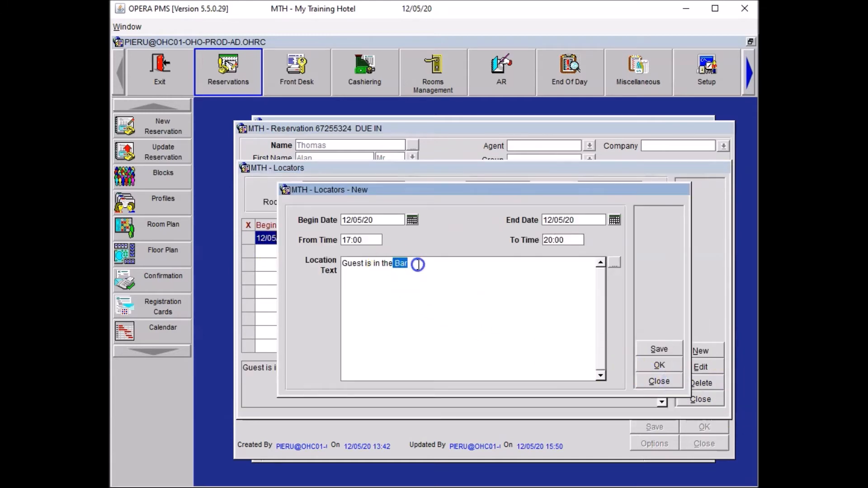
key("BackSpace")
type("Restaurant")
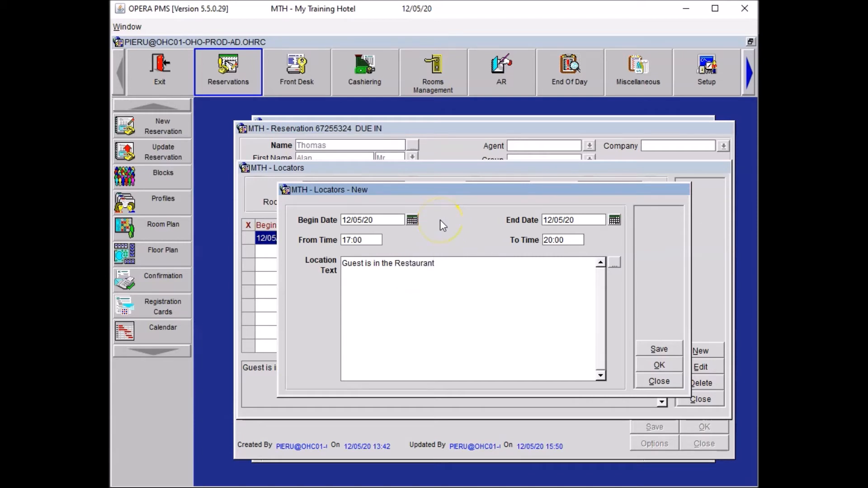
- Extend the location text with "celebrating their weddding anniversary with friends"
type(" celebrating their wedddin")
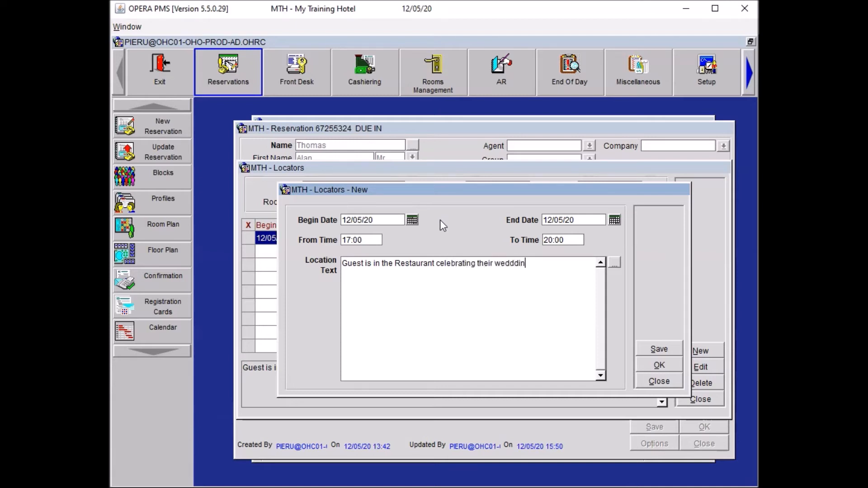
type("g annivewrsay")
key("Left")
key("BackSpace")
key("Right")
key("Right")
type("r")
key("Right")
type("with friends")
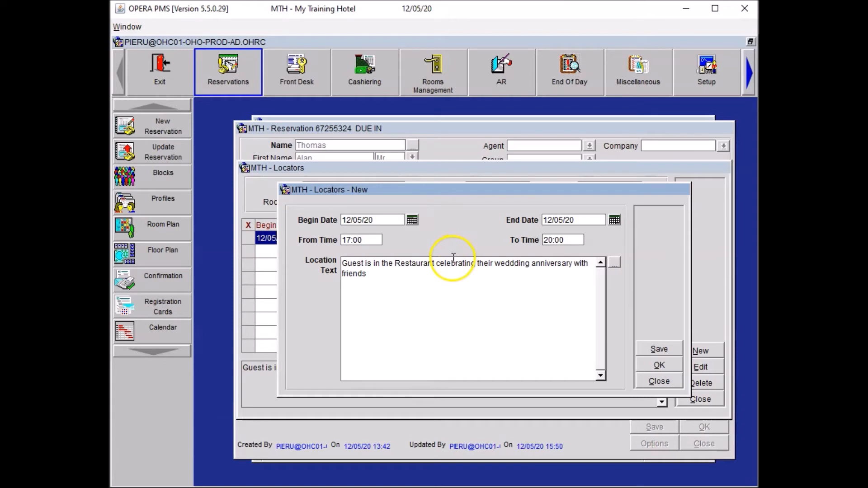
- Change "Guest is" to "Guests are" at the start of the location text
left_click(370, 263)
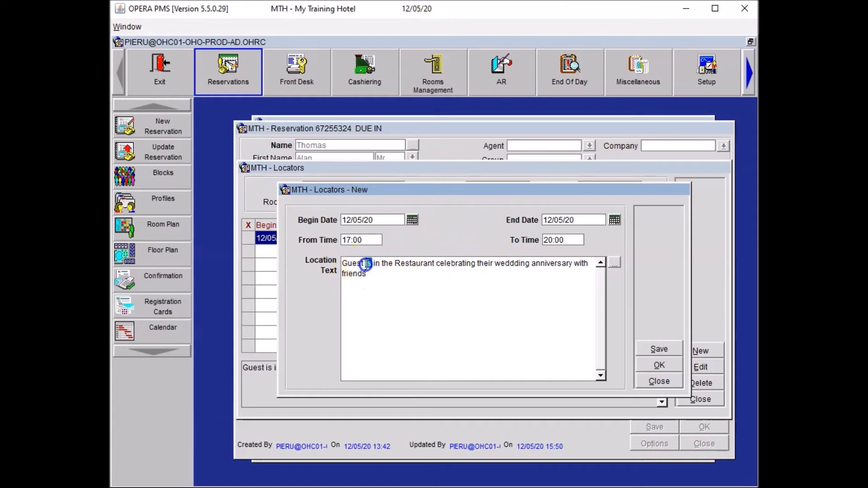
key("BackSpace")
key("BackSpace")
key("BackSpace")
type("s are")
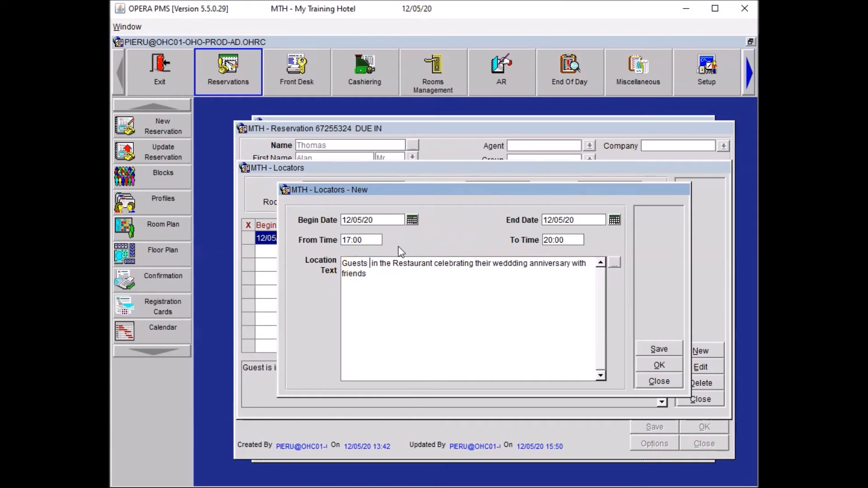
left_click(428, 241)
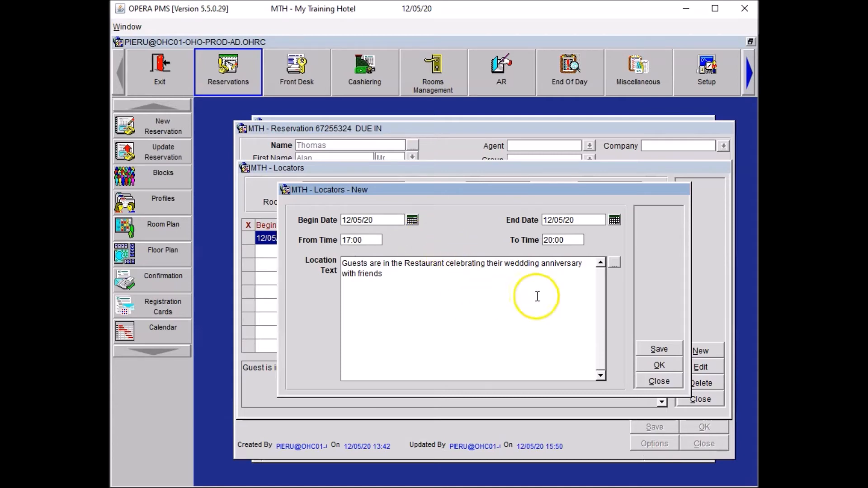
- Save the locator and close the locators list and reservation options to return to the reservation
left_click(651, 364)
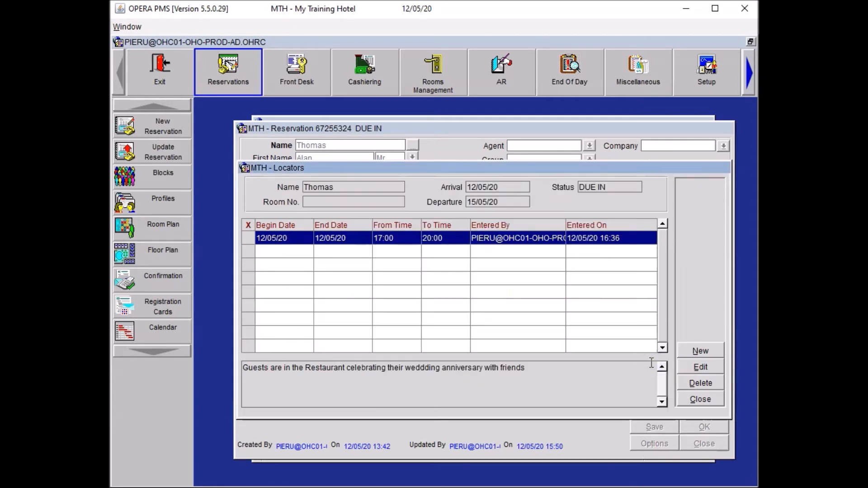
left_click(700, 406)
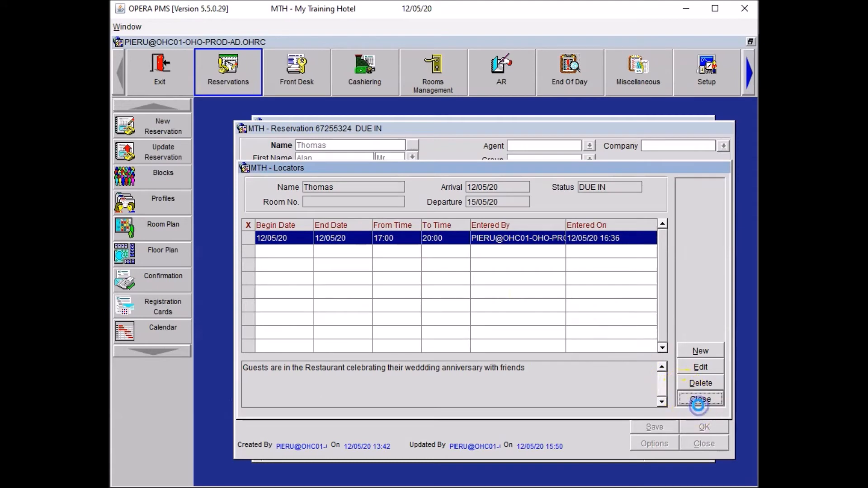
left_click(506, 409)
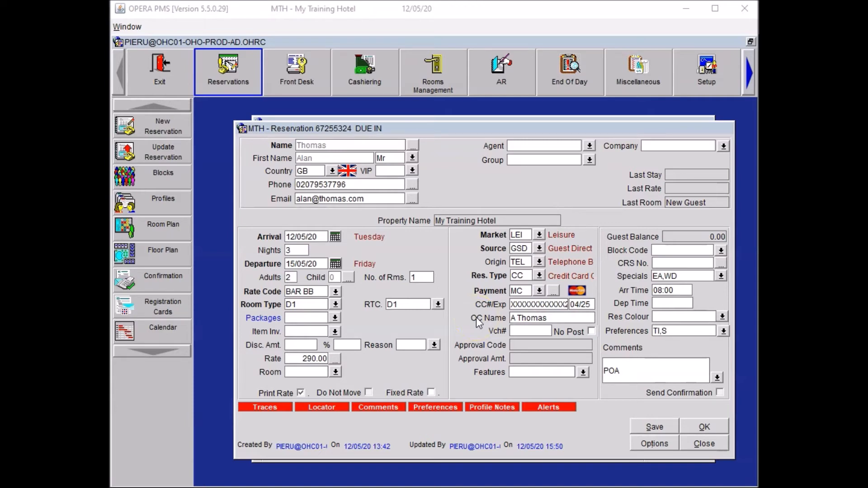
- Start a new reservation alert with the code PACK, Package with porters/concierge
left_click(655, 443)
left_click(508, 205)
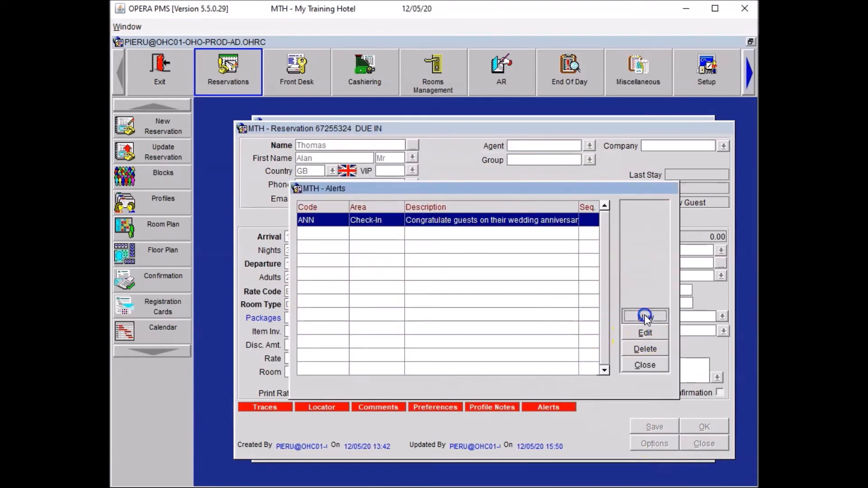
left_click(645, 316)
left_click(438, 244)
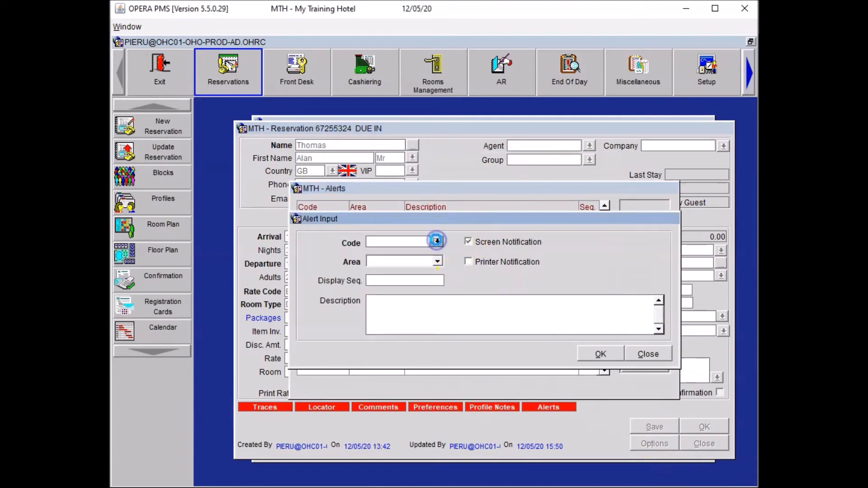
left_click(156, 245)
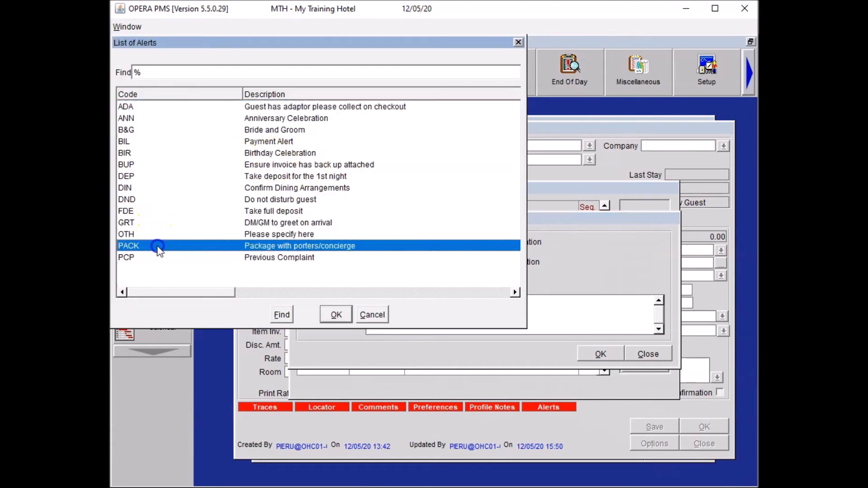
left_click(334, 315)
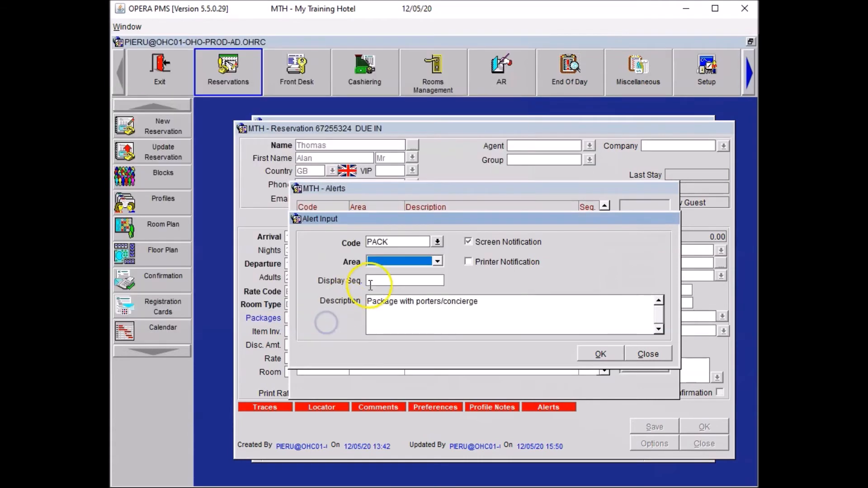
- Set the alert's area to Check-In and replace its description with "Please give guest the package held by Concierge on arrival."
left_click(396, 260)
left_click(400, 272)
left_click_drag(367, 301, 606, 306)
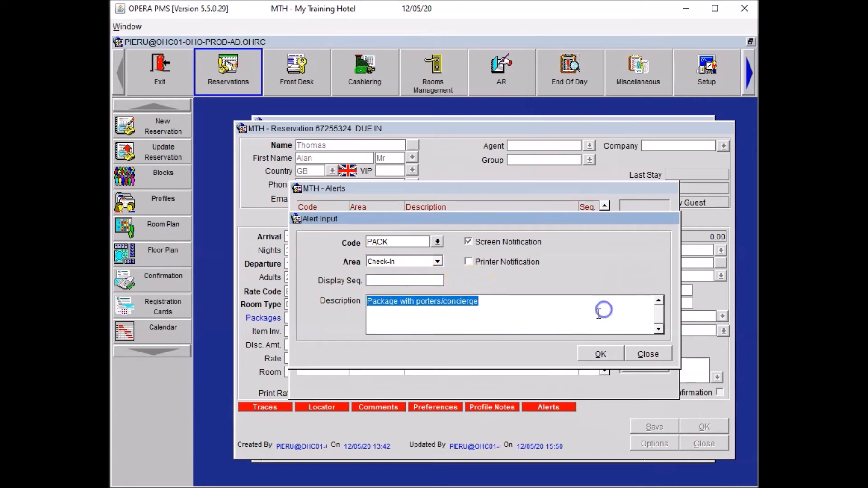
key("Delete")
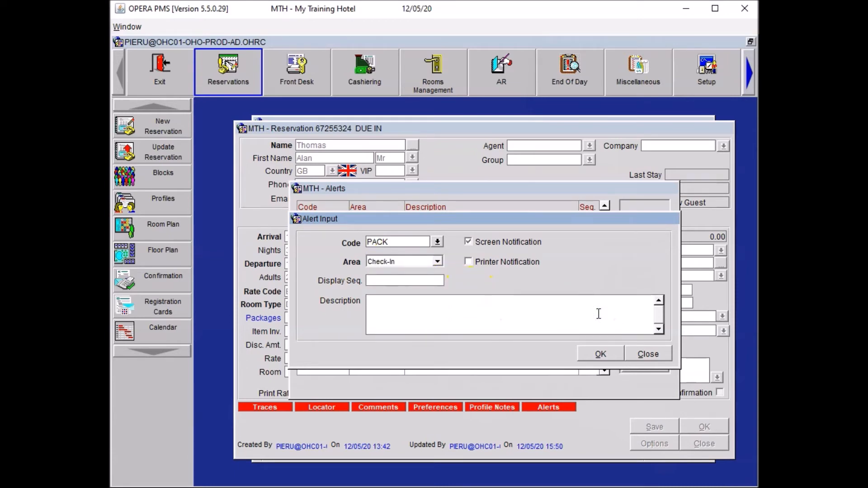
type("Please give guest the package held by Concierge on arrival.")
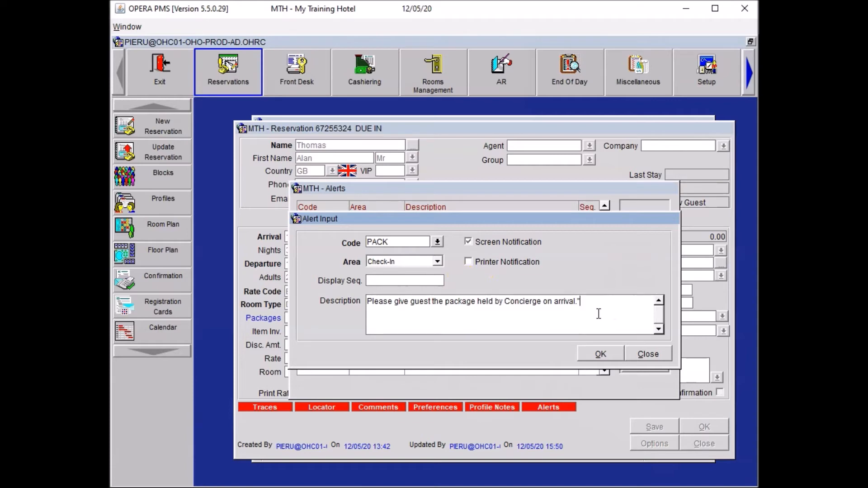
key("BackSpace")
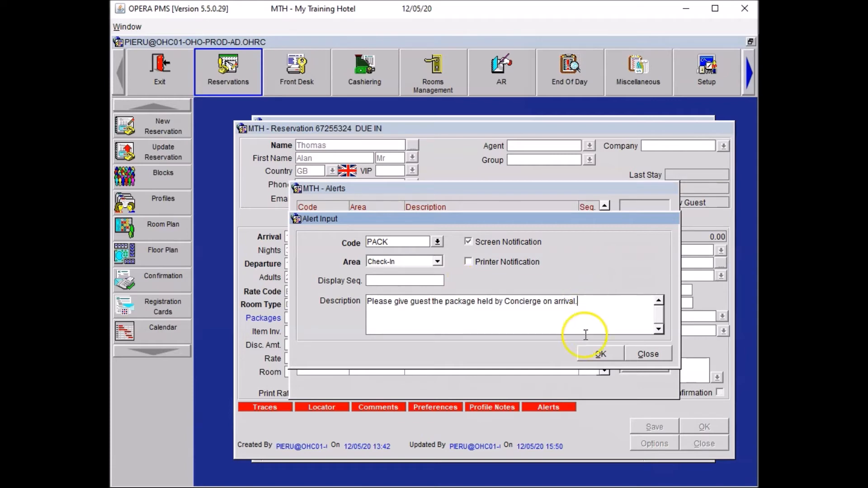
- Save the package alert, then close the alerts list and reservation options to return to the reservation
left_click(597, 357)
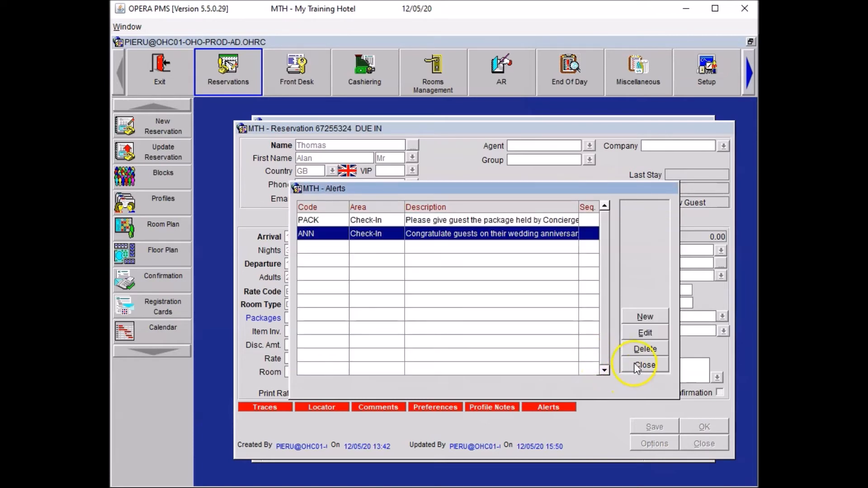
left_click(639, 366)
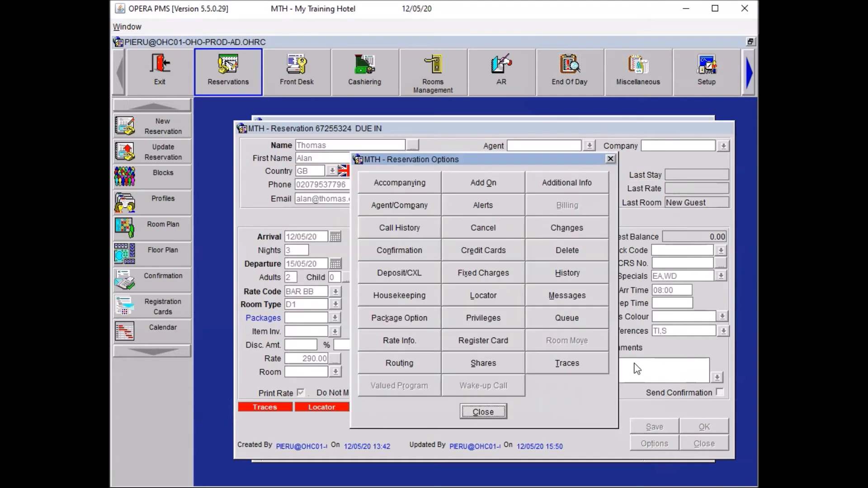
left_click(484, 411)
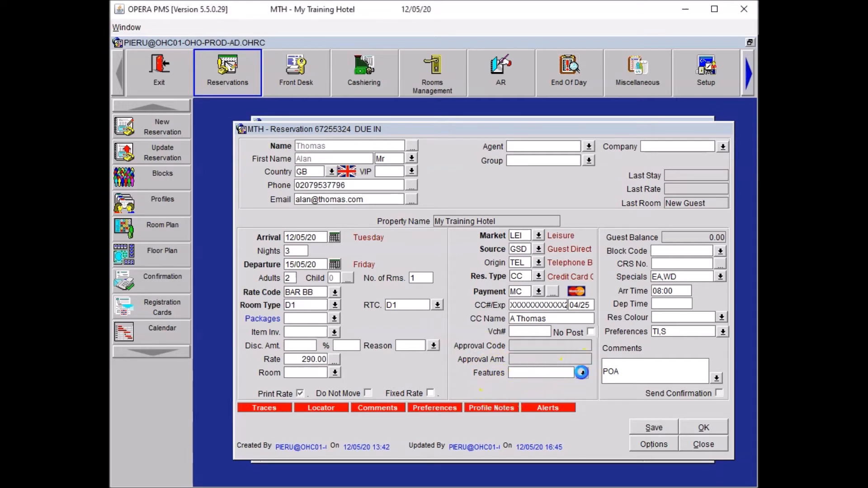
- Add the room feature LF, Low Floor, to the reservation, attach it to the guest's profile, and save
left_click(582, 373)
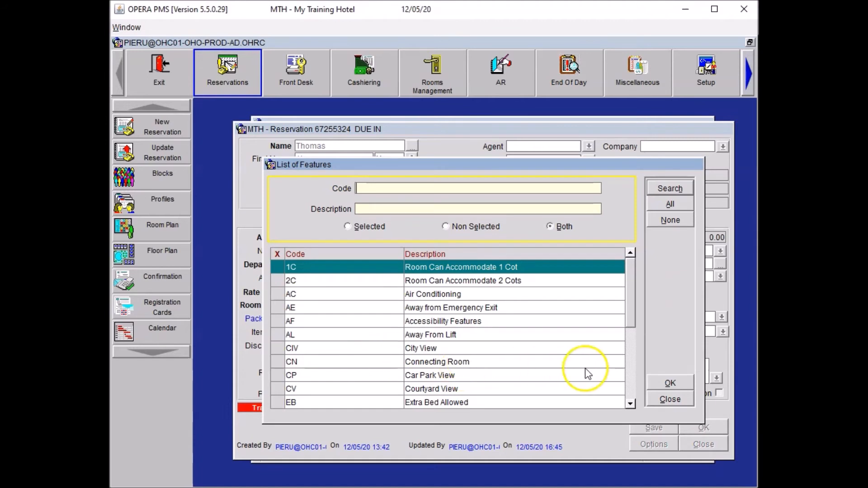
left_click(628, 359)
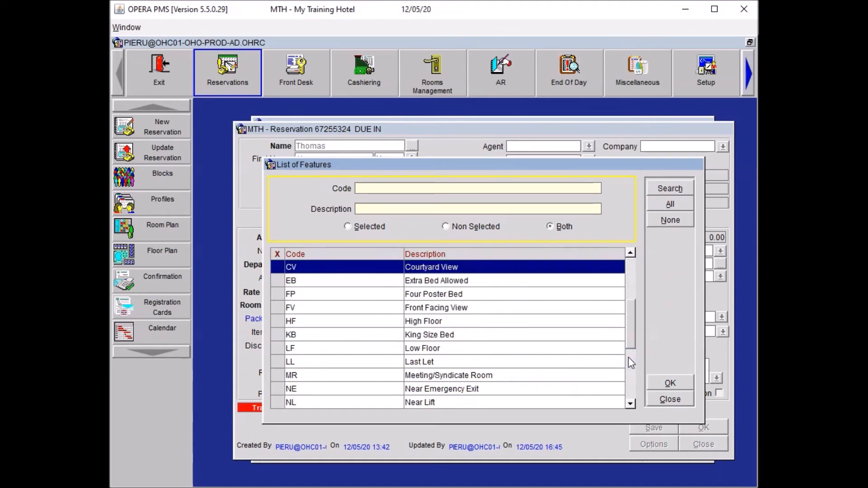
left_click(279, 349)
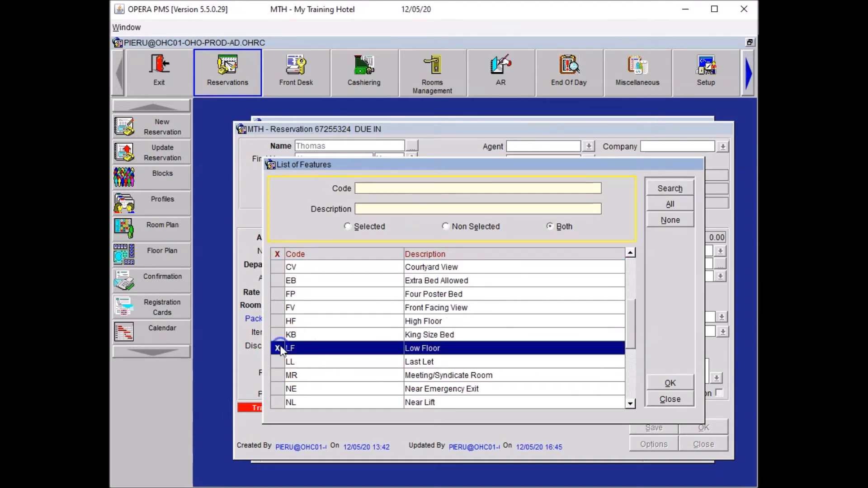
left_click(670, 383)
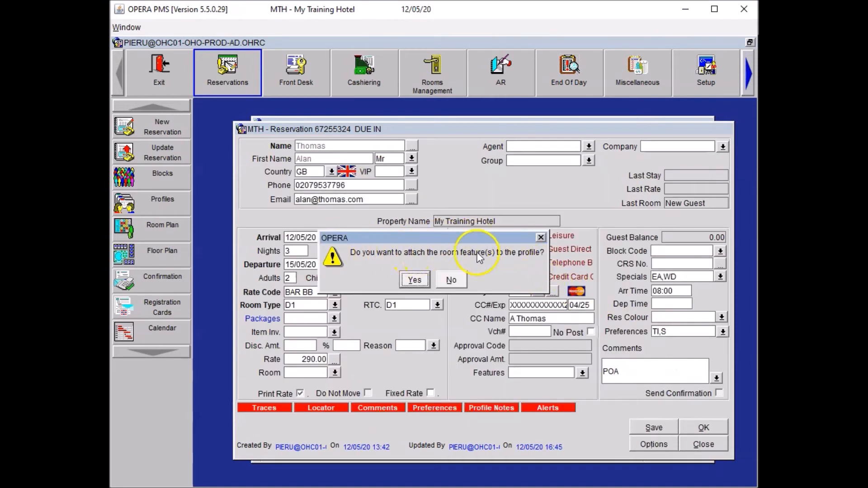
left_click(414, 280)
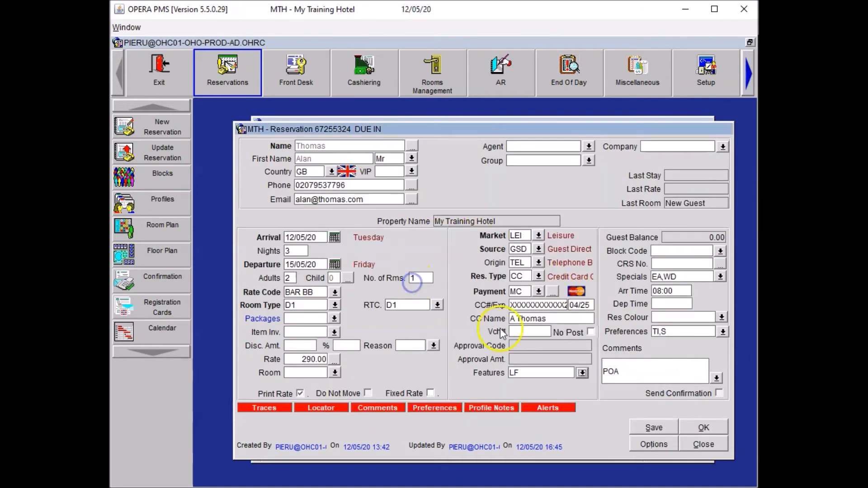
left_click(652, 429)
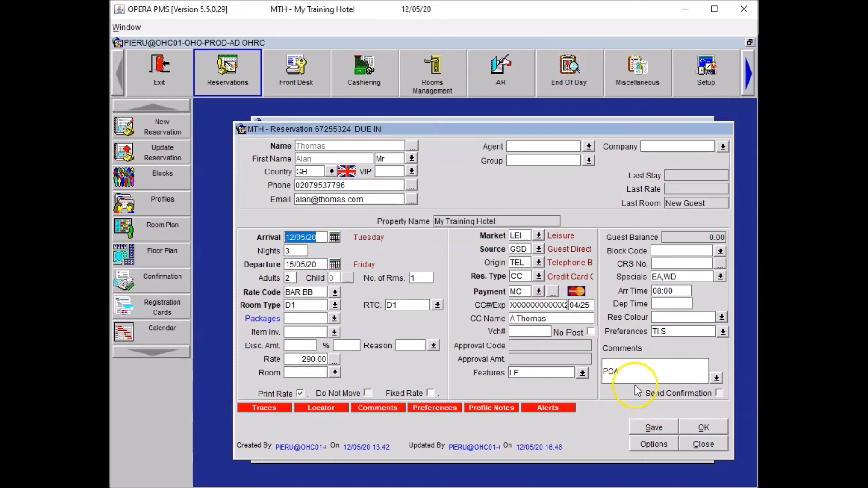
- Replace the reservation's room feature with HF, High Floor, without attaching it to the profile, and save
left_click(536, 371)
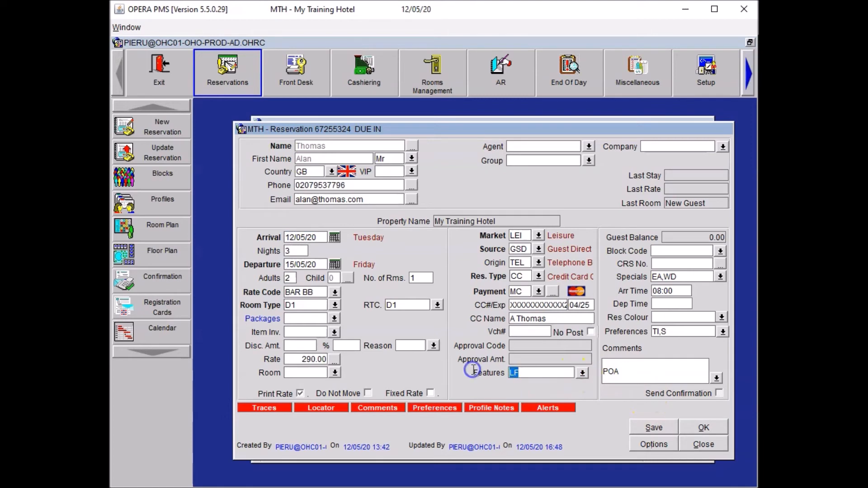
key("Delete")
left_click(543, 374)
left_click(581, 372)
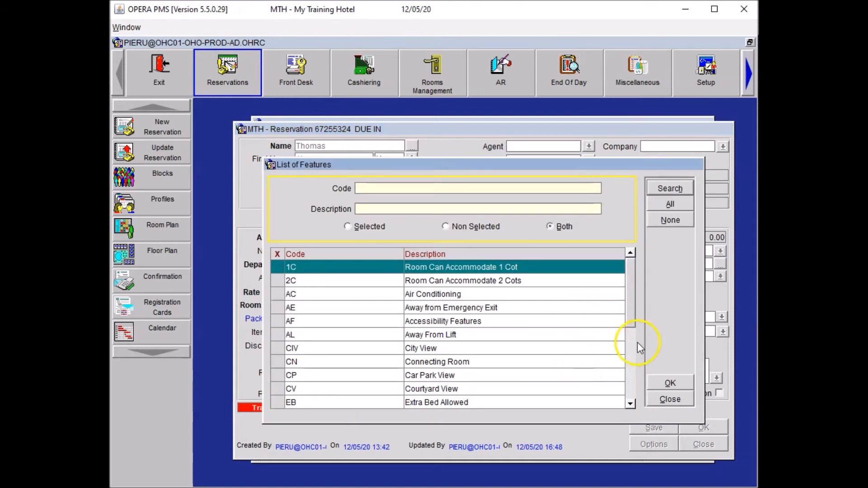
left_click(631, 354)
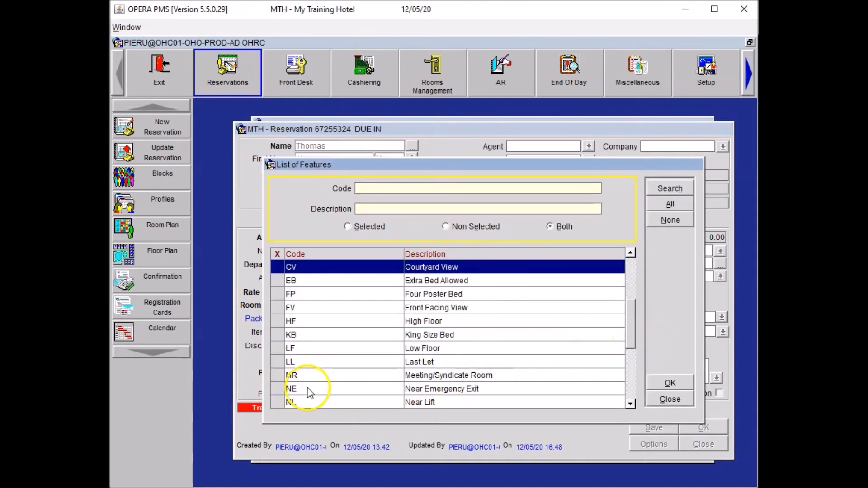
left_click(279, 318)
left_click(670, 383)
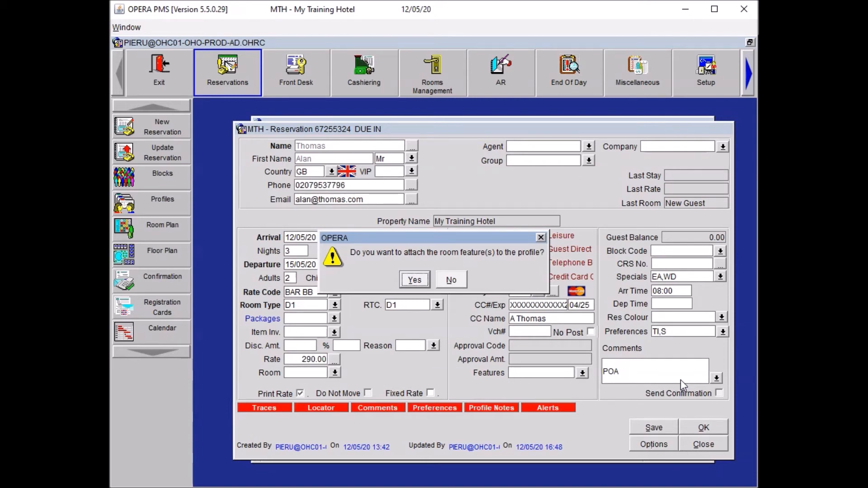
left_click(448, 281)
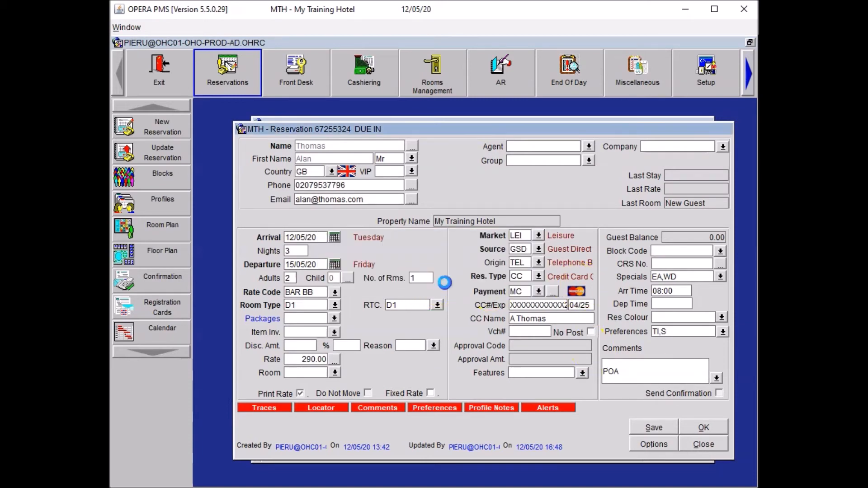
left_click(645, 428)
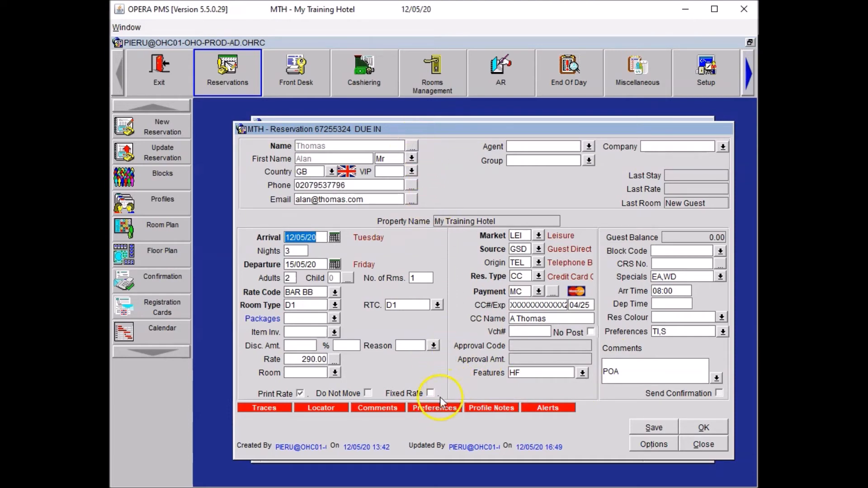
- Review the guest's stored preferences, including room features, then close the list and save the reservation
left_click(435, 409)
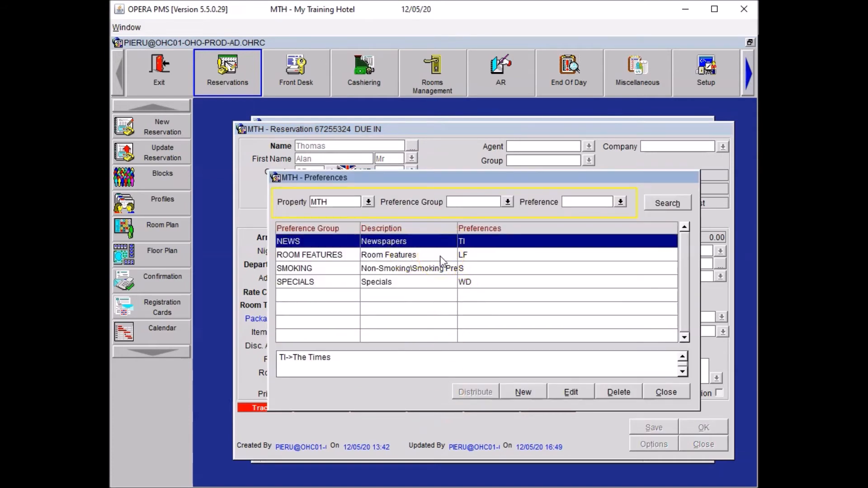
left_click(658, 392)
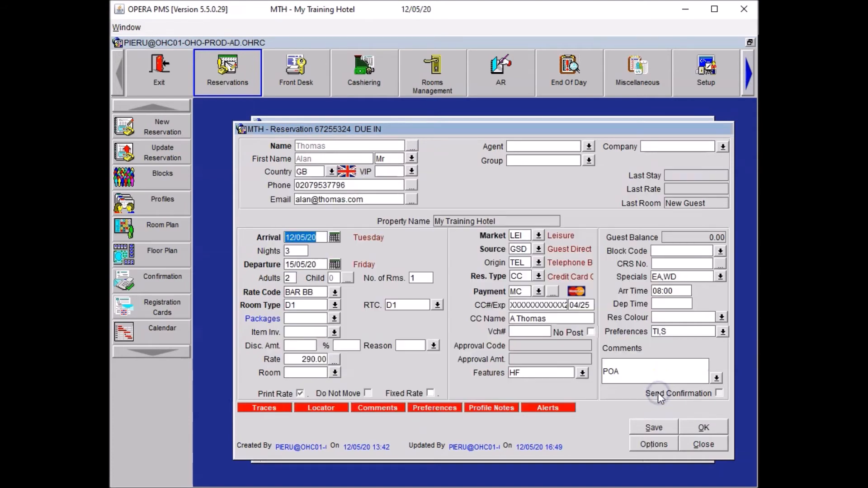
left_click(653, 428)
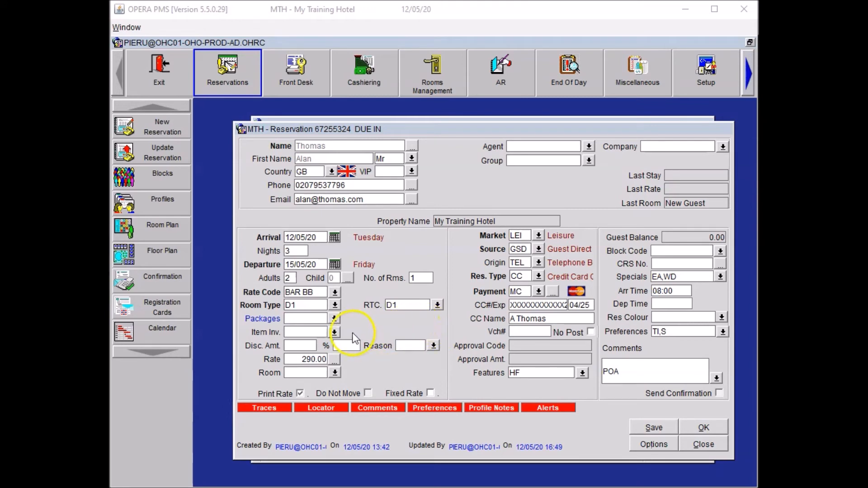
- Add one HAIRDRYER inventory item to the reservation for 12/05/20 15:00 to 15/05/20 12:00
left_click(335, 333)
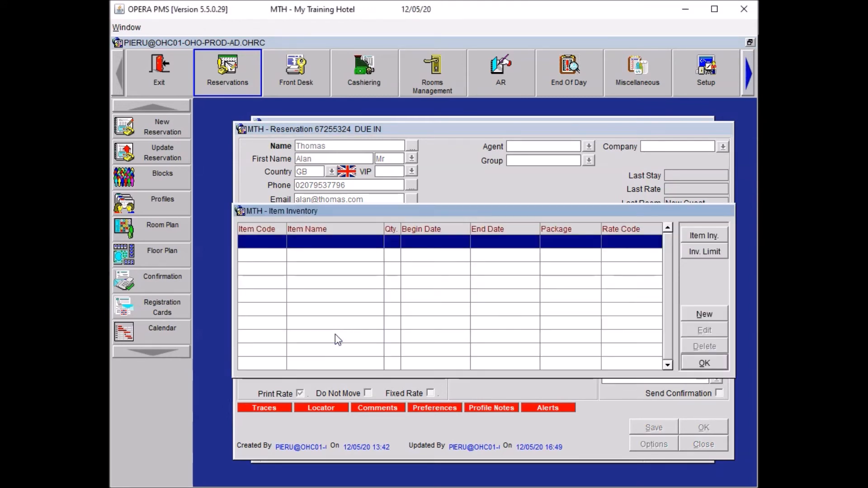
left_click(698, 314)
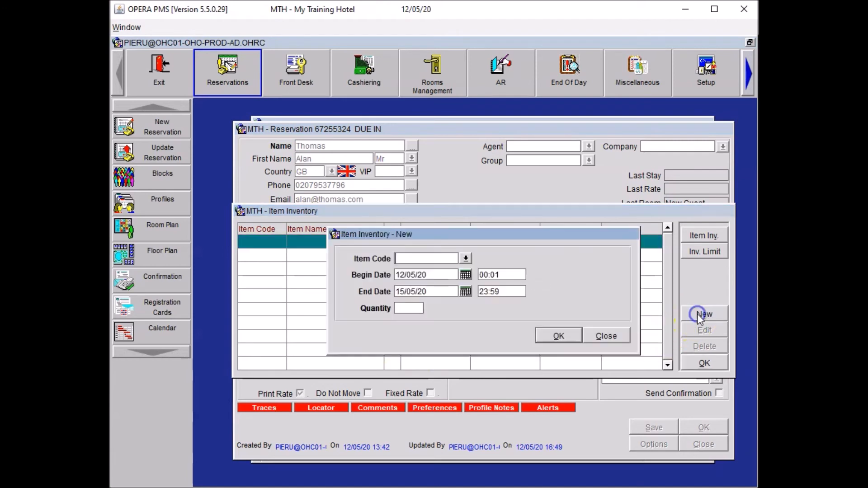
left_click(466, 258)
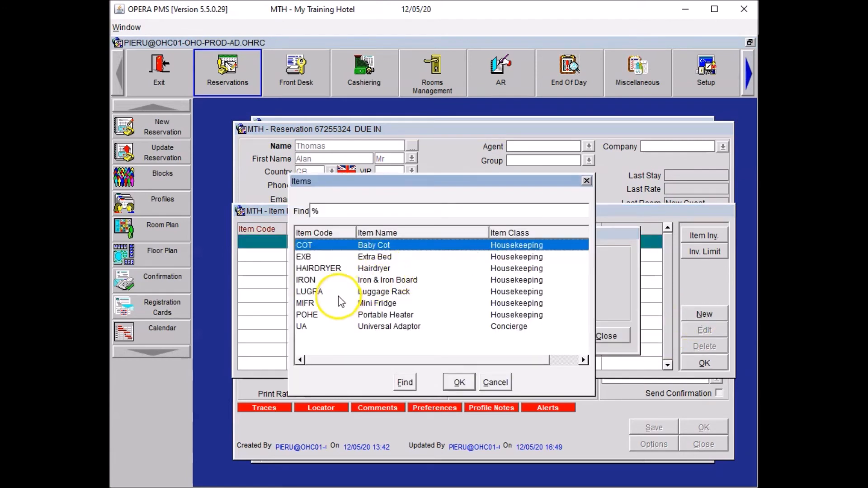
left_click(335, 268)
left_click(459, 382)
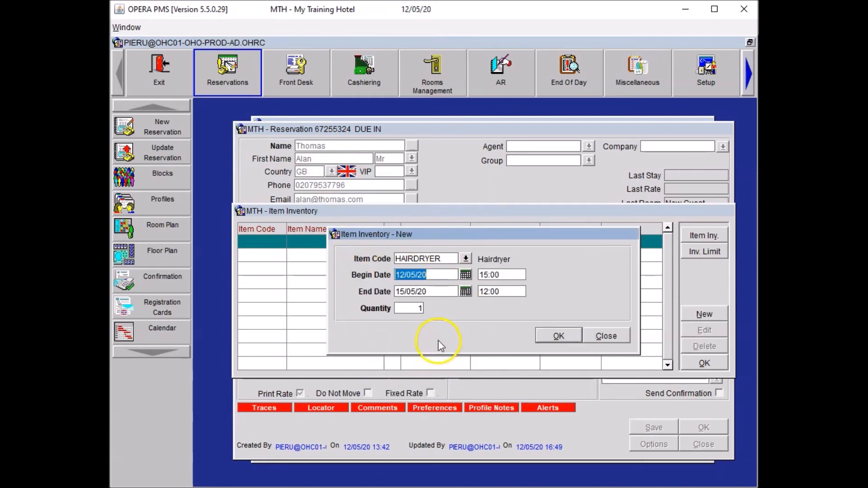
left_click(548, 336)
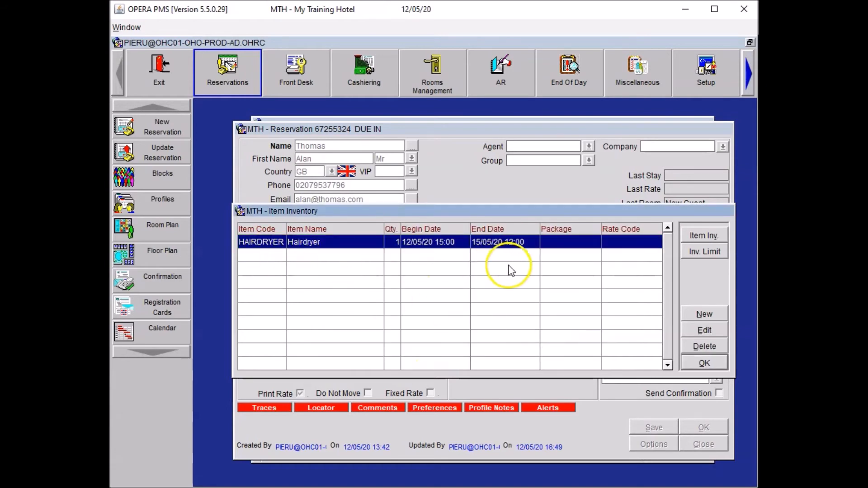
left_click(704, 362)
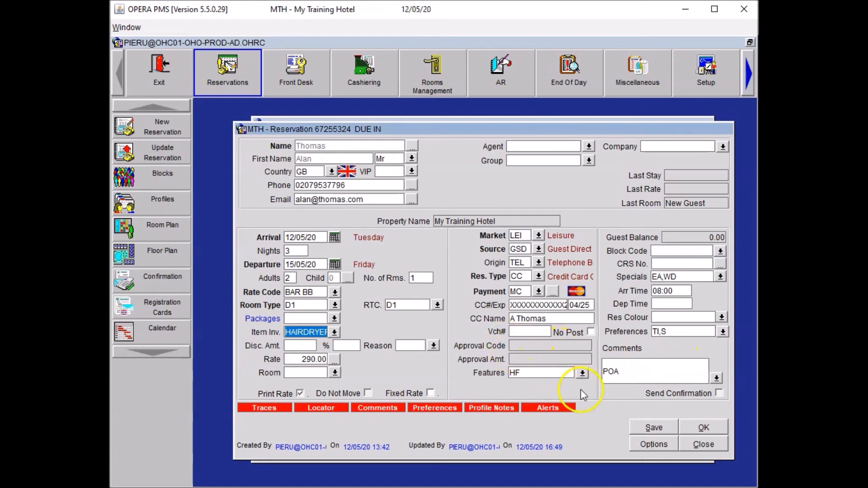
- Save the reservation and create the HSK trace "Please place Hairdryer in room." for the inventory item
left_click(647, 432)
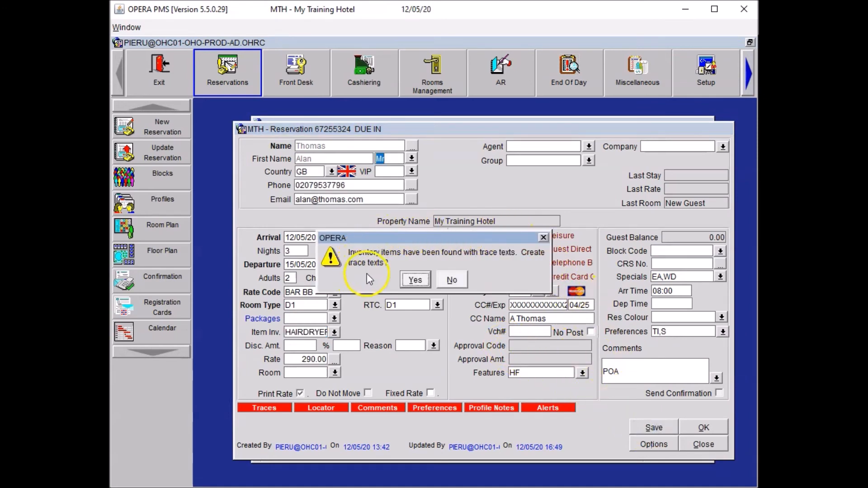
left_click(415, 280)
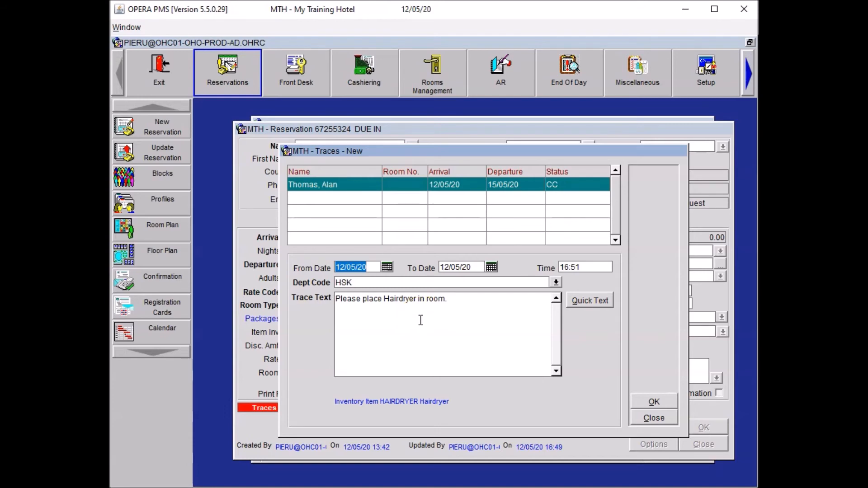
left_click(647, 402)
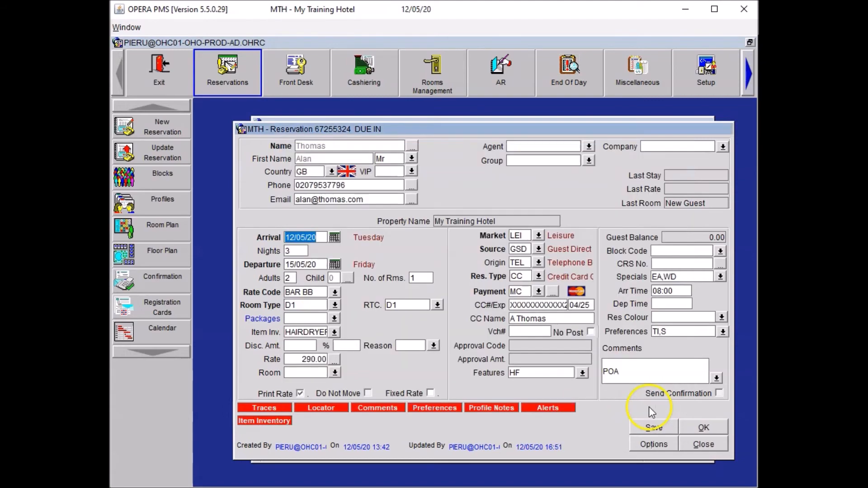
left_click(654, 429)
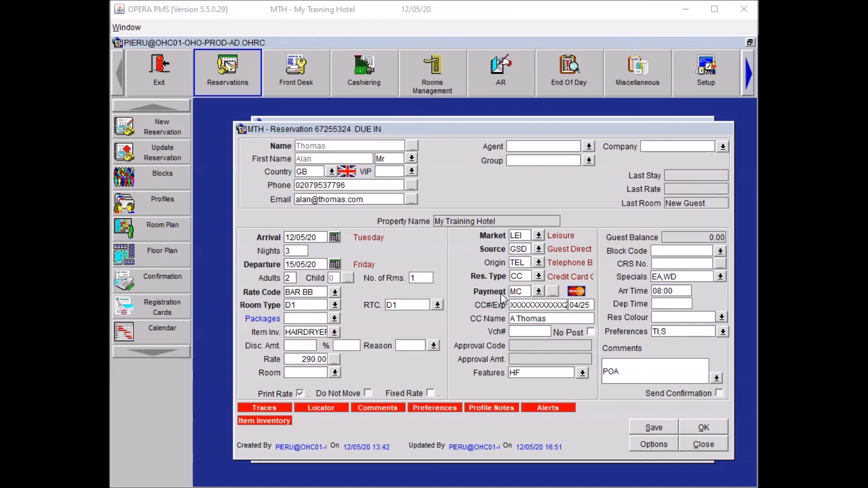
- Start a new note on the guest's profile with the note type Food & Beverage Notes
left_click(412, 146)
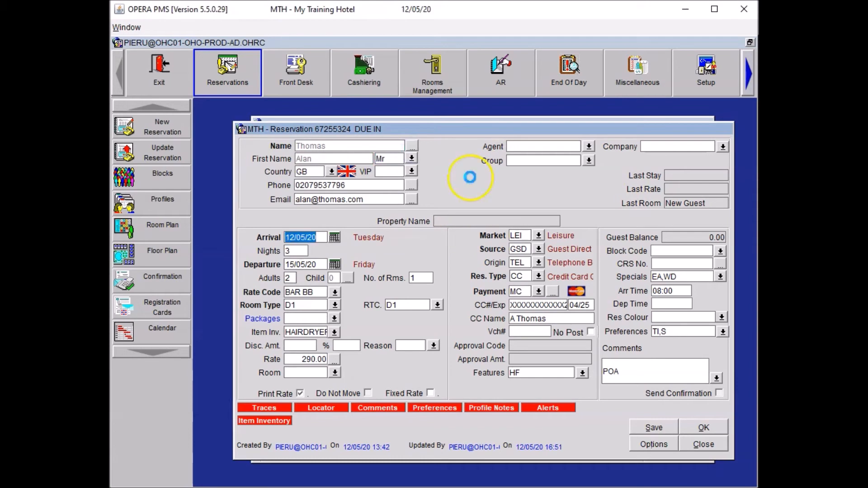
left_click(701, 367)
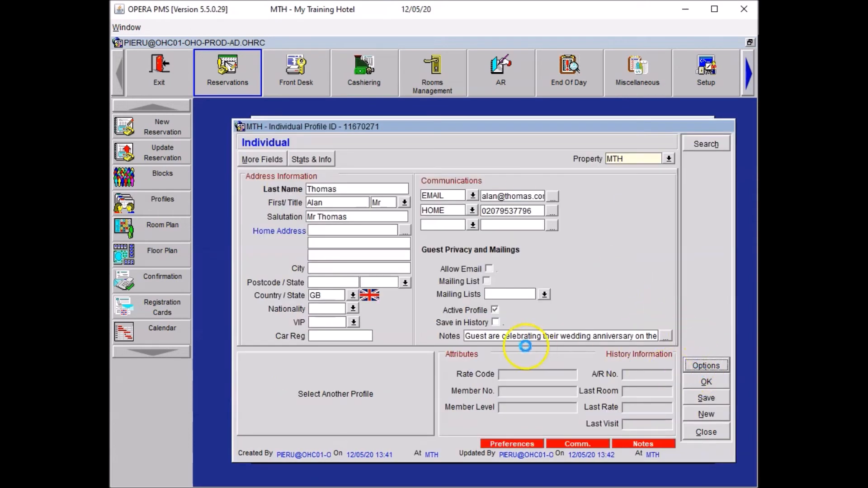
left_click(483, 295)
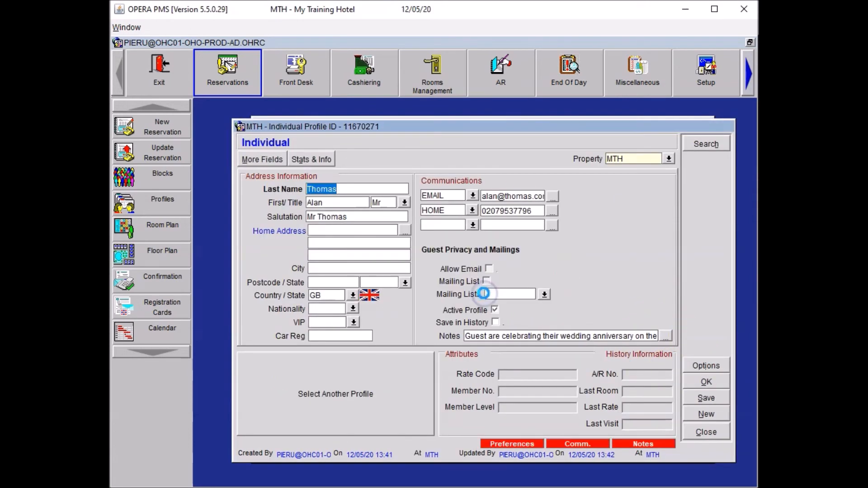
left_click(707, 376)
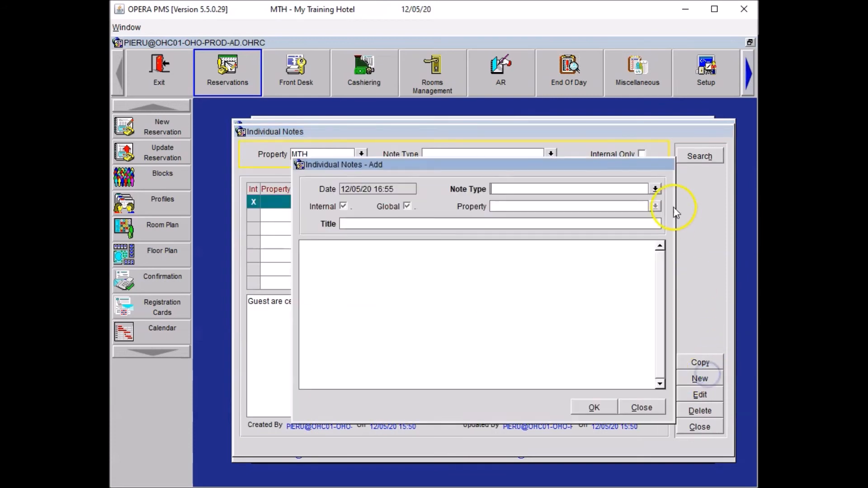
left_click(655, 188)
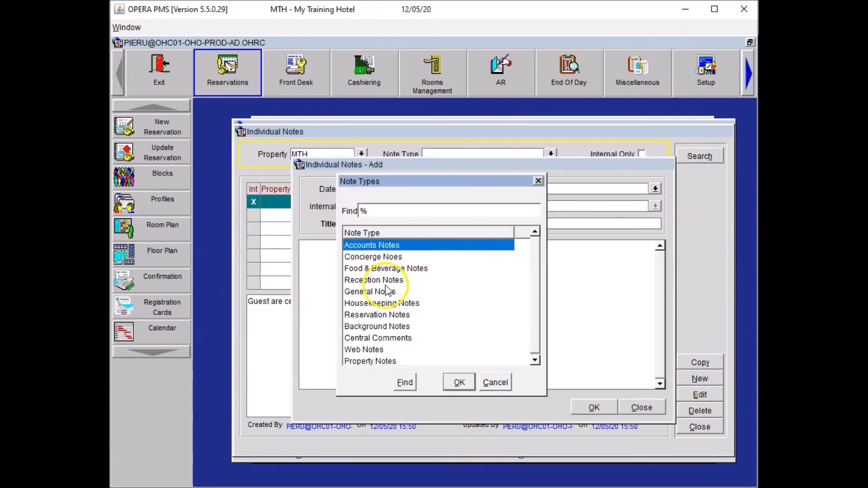
left_click(388, 269)
left_click(459, 384)
- Title the note Intolerance, enter the text "Guest is lactose intolerant", and save the note and profile
left_click(378, 226)
type("In")
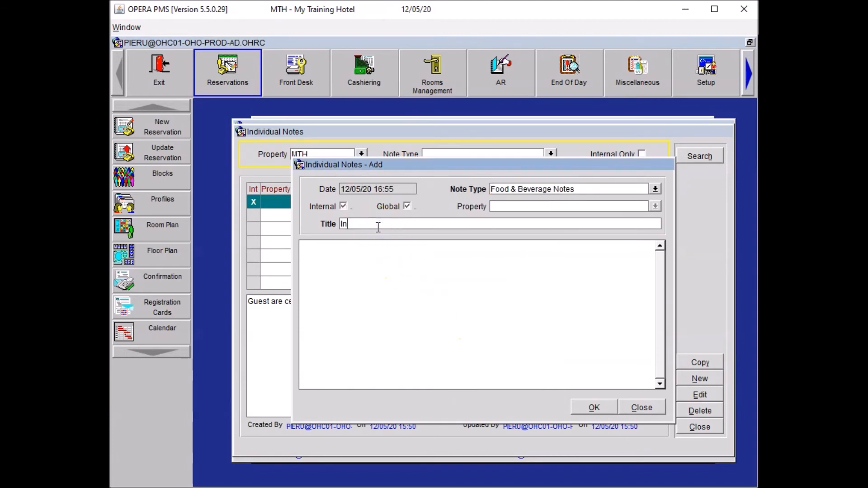
type("tolerq")
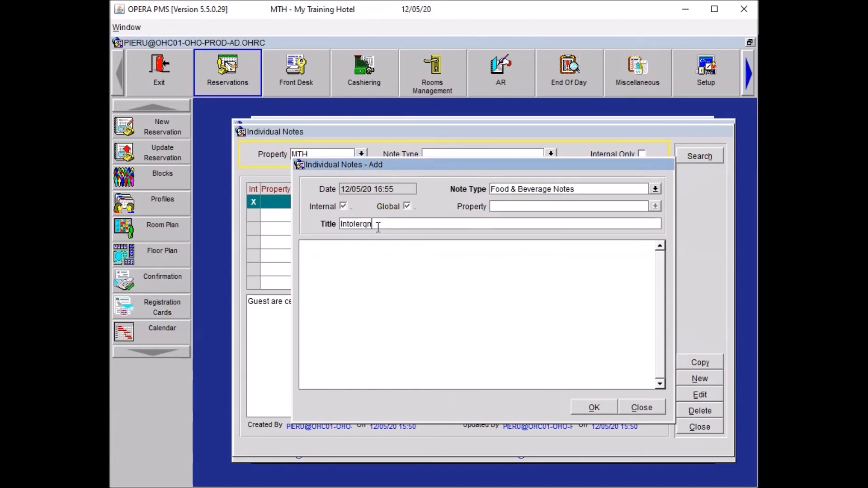
key("BackSpace")
type("ance")
left_click(355, 264)
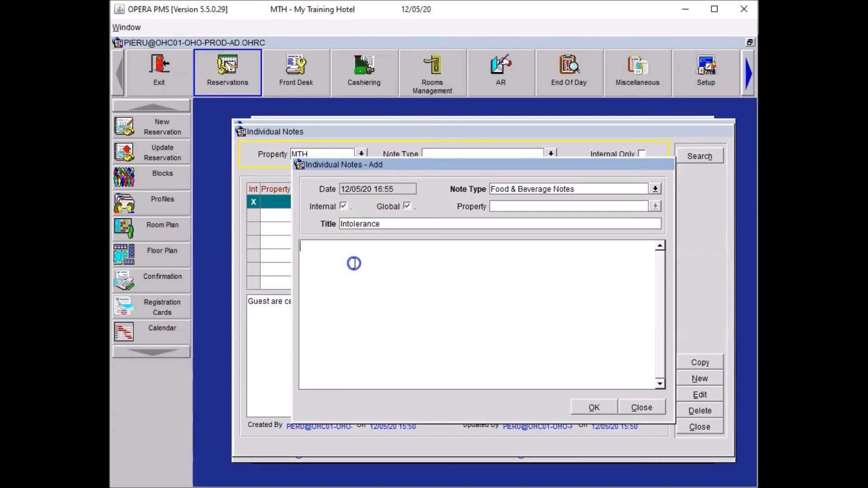
type("Guest is lactose intolerant")
left_click(346, 267)
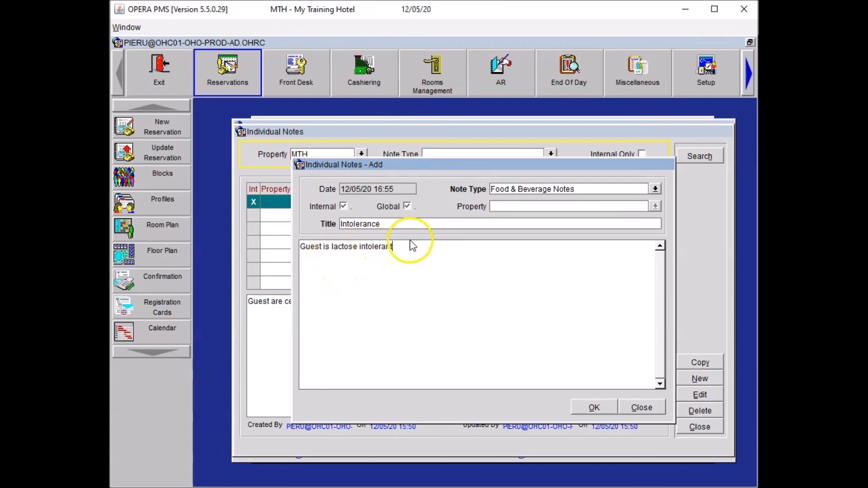
left_click_drag(410, 248, 301, 251)
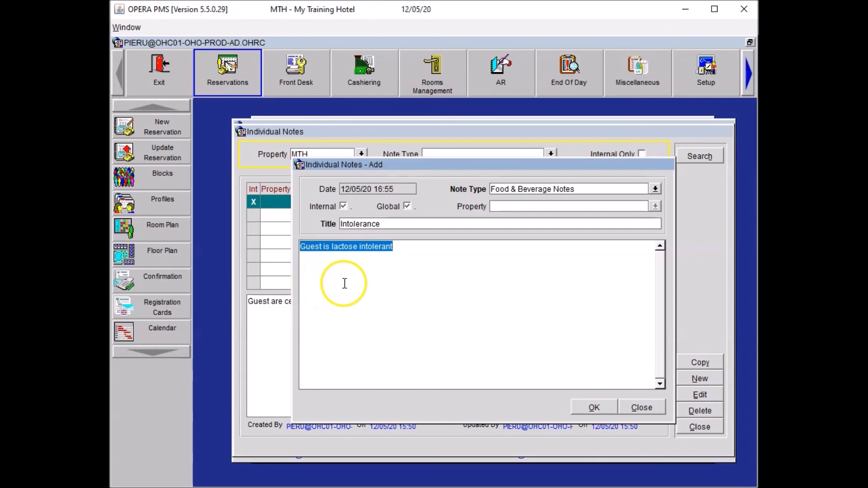
left_click(594, 409)
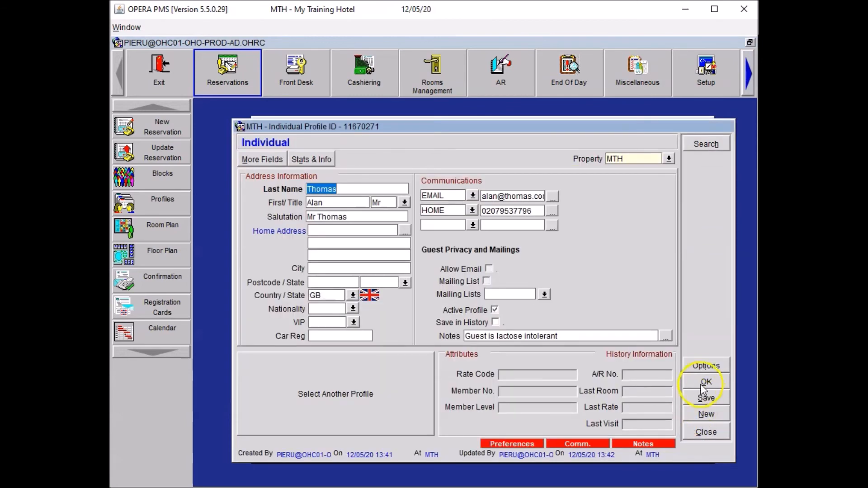
left_click(706, 384)
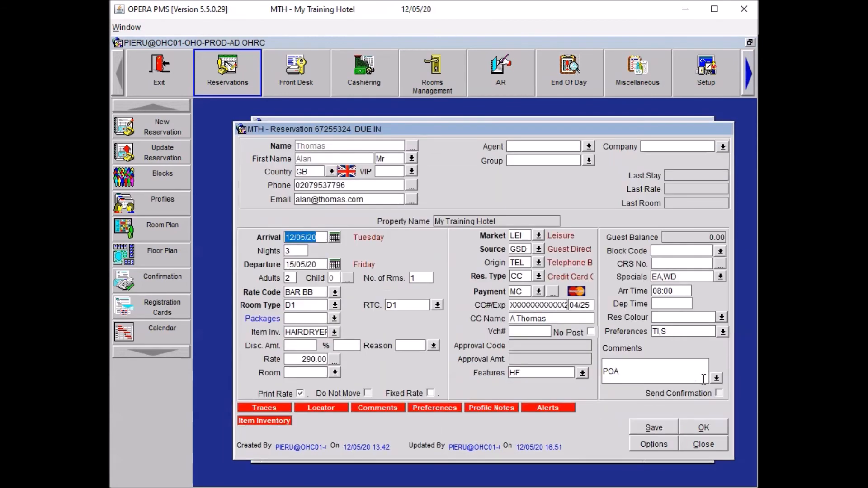
- Add a reservation trace for department FB dated 12/05/20 with the text "Guest is lactose intolerant"
left_click(672, 377)
left_click(653, 439)
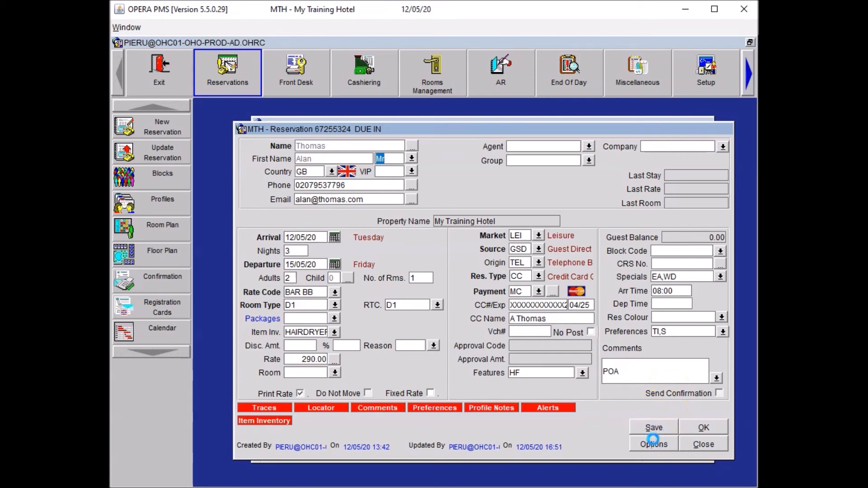
left_click(565, 363)
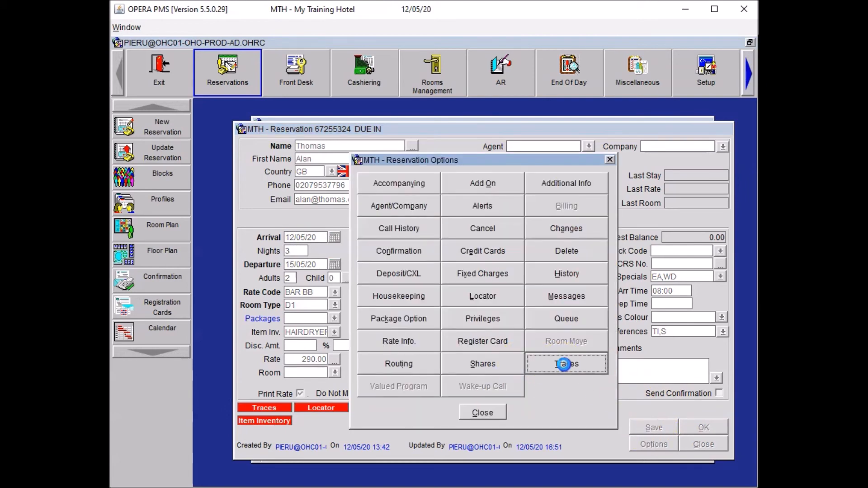
left_click(710, 359)
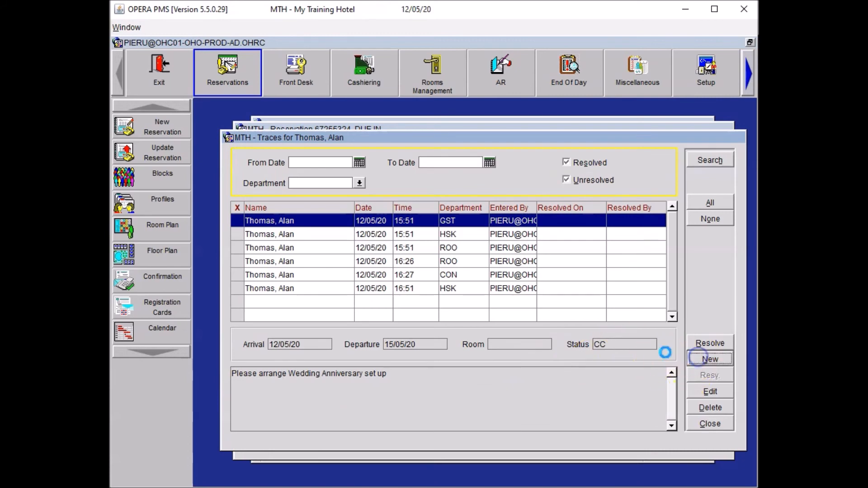
left_click(355, 281)
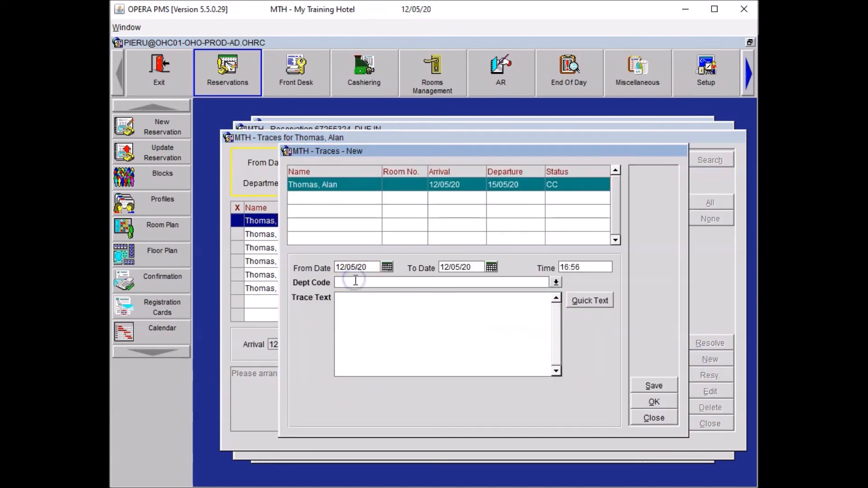
type("FB")
key("Tab")
type("Guest is lactose intolerant")
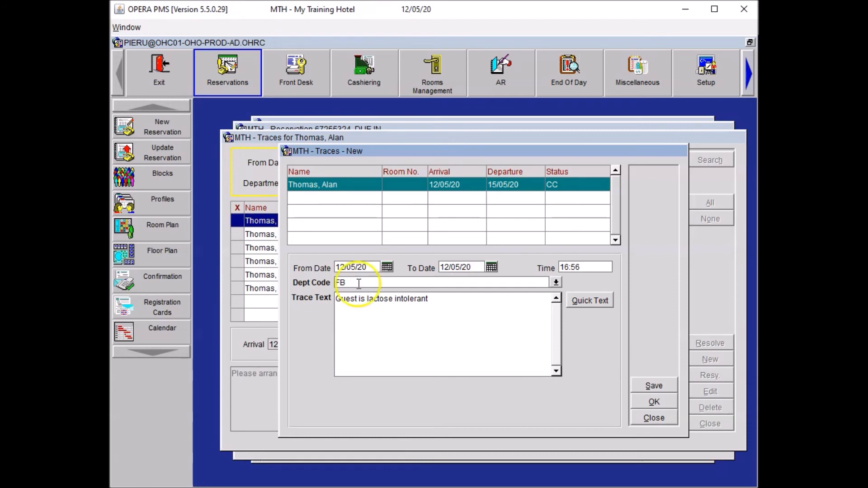
left_click(651, 401)
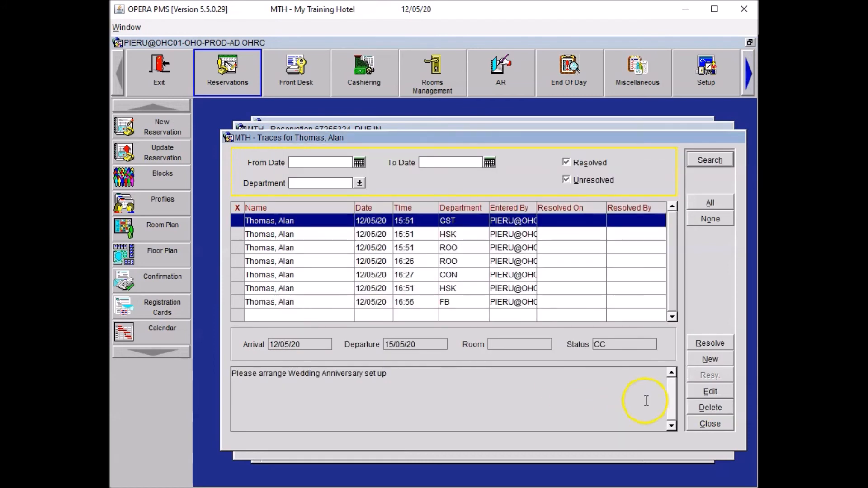
- Close the traces list and reservation options, and save and close the reservation
left_click(713, 424)
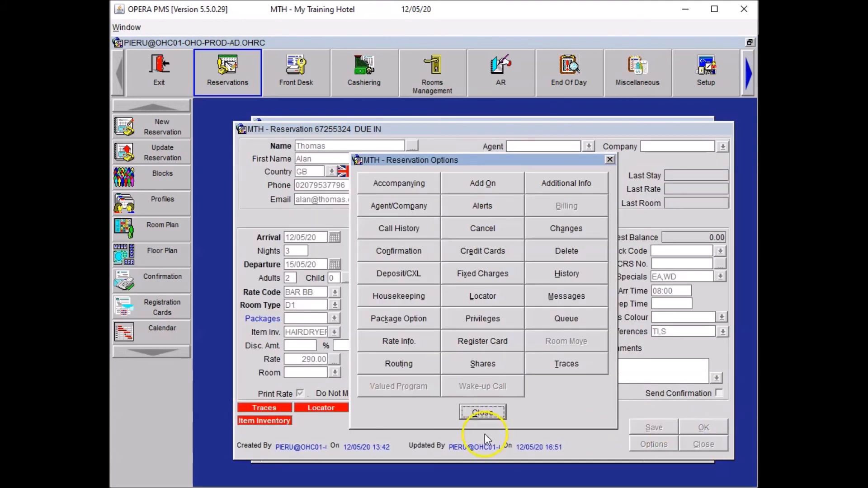
left_click(478, 416)
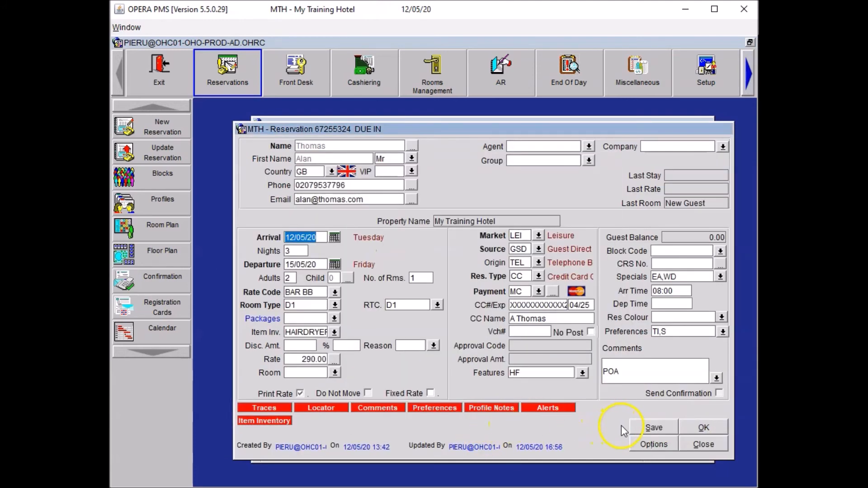
left_click(650, 427)
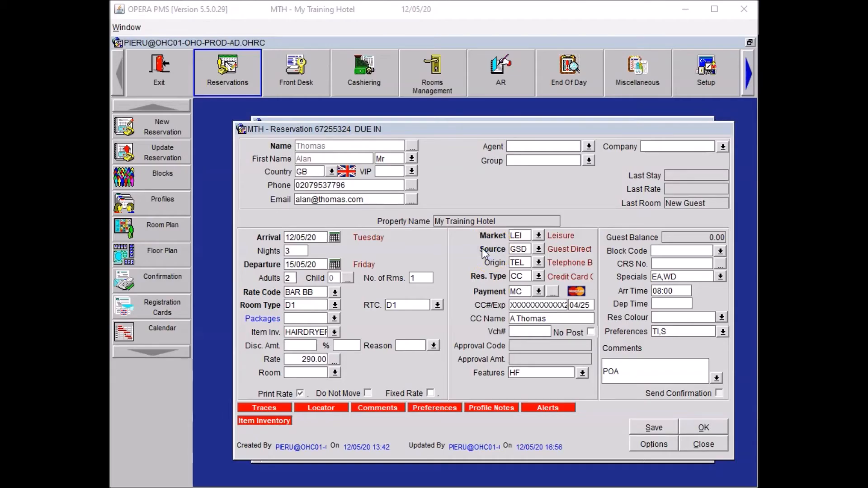
left_click(704, 428)
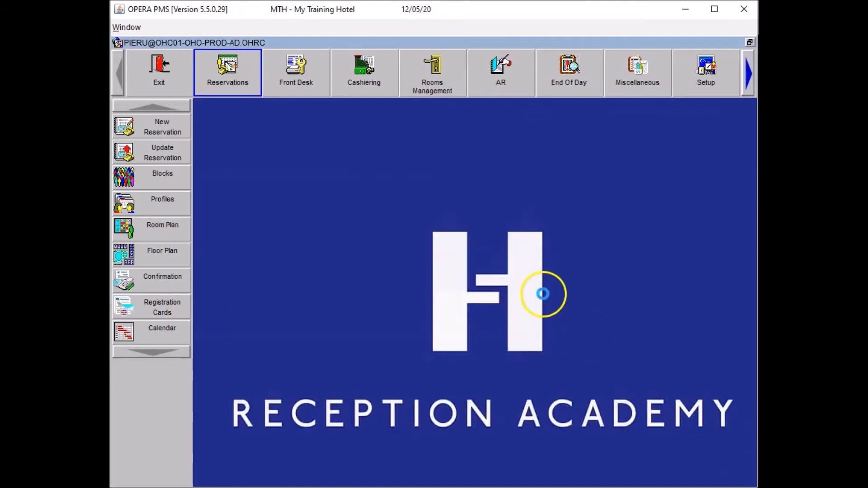
- Search the front desk arrivals for 12/05/20 by the guest's last name and select the reservation
left_click(300, 68)
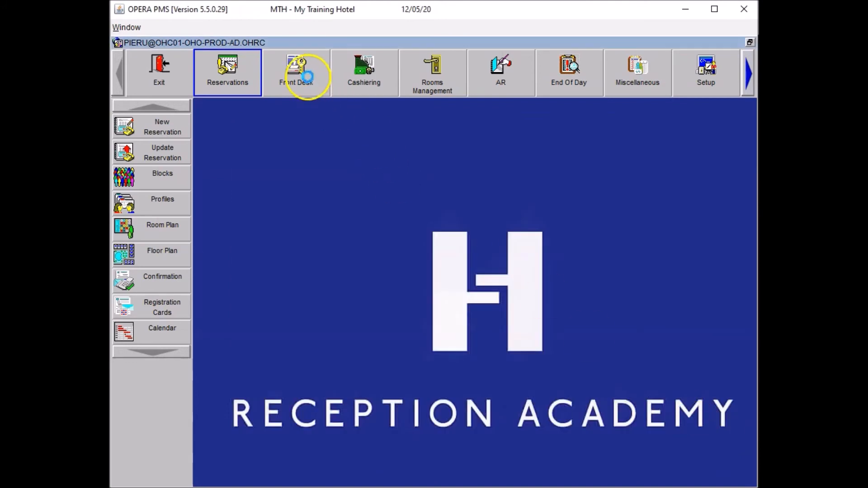
left_click(170, 123)
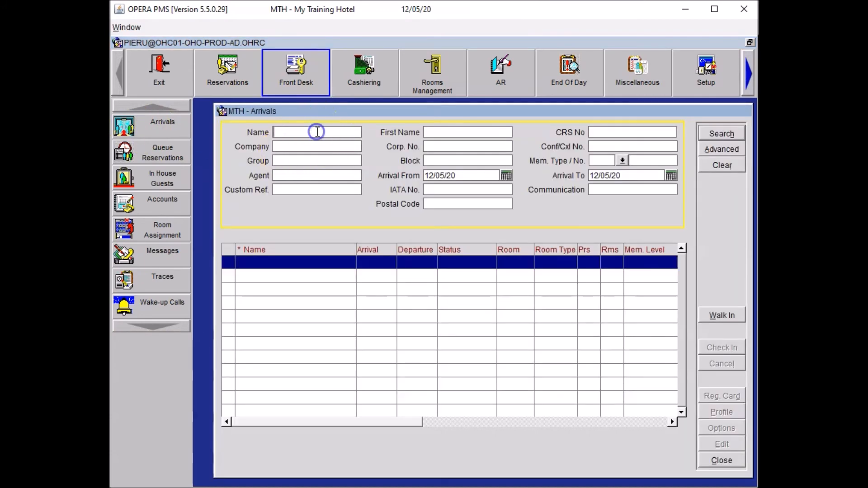
left_click(318, 132)
type("tho")
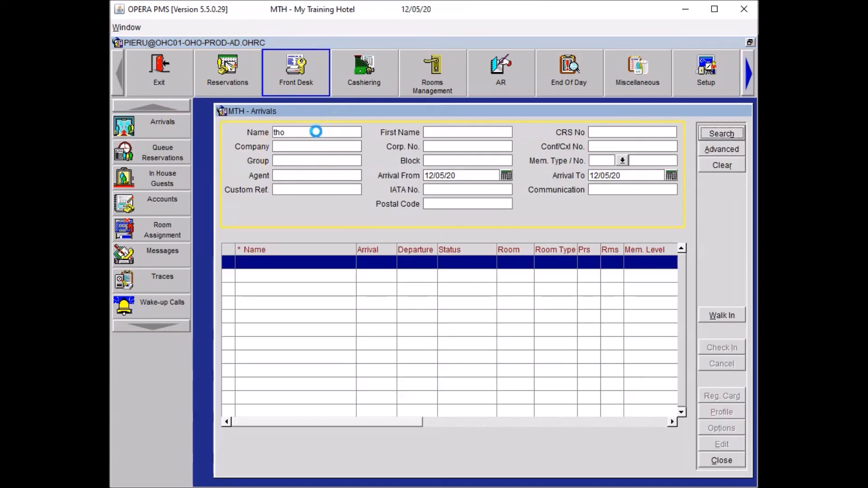
key("Return")
left_click(257, 263)
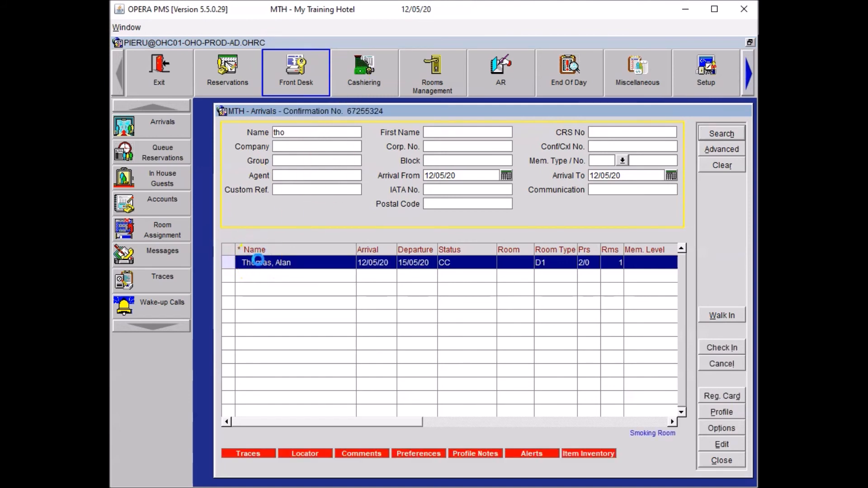
- Open the guest's reservation from the arrivals list and acknowledge its check-in alerts
double_click(257, 262)
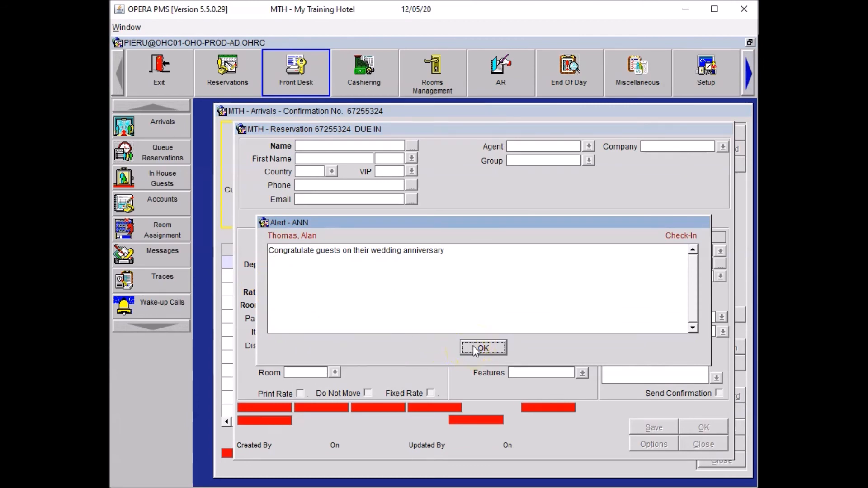
left_click(474, 349)
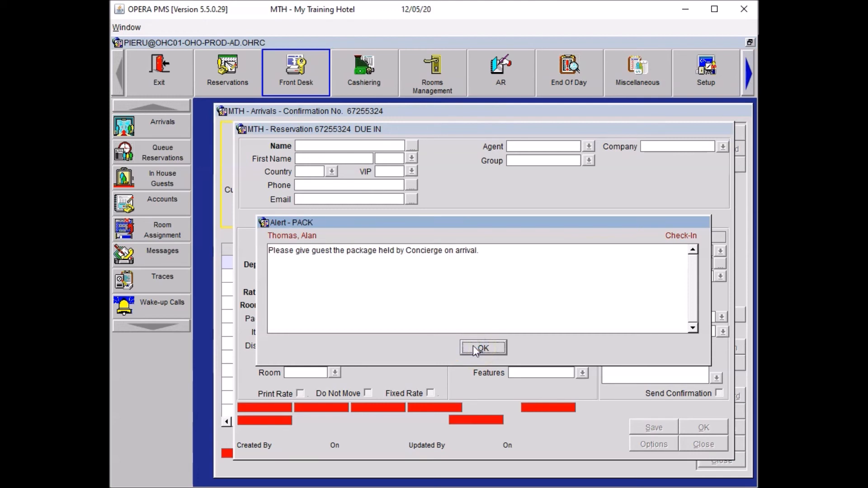
left_click(474, 349)
left_click(474, 348)
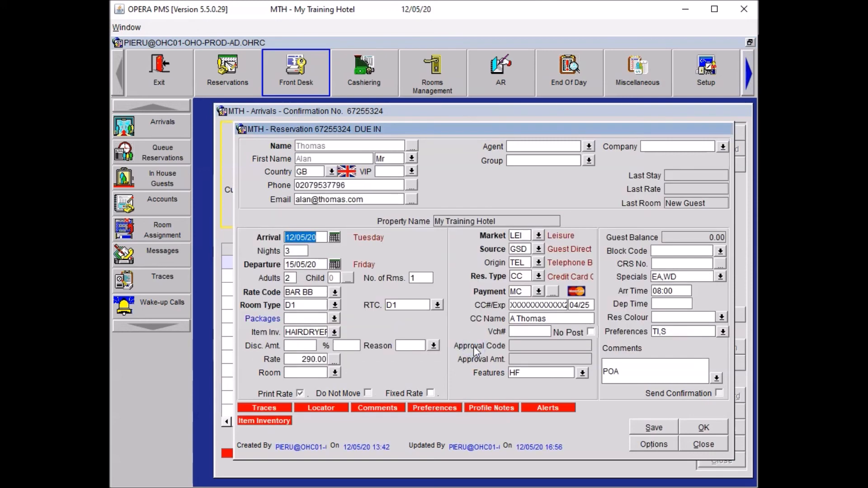
left_click(427, 351)
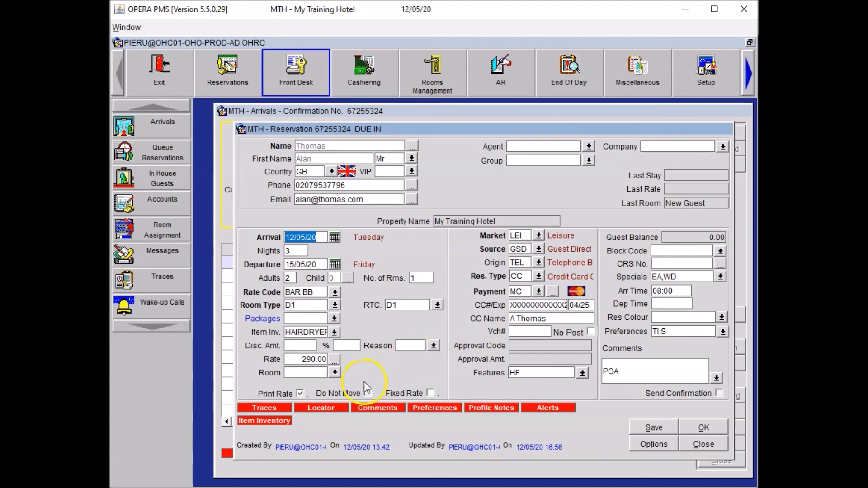
- Search for available inspected D1 rooms with feature HF, clearing the smoking preference
left_click(335, 374)
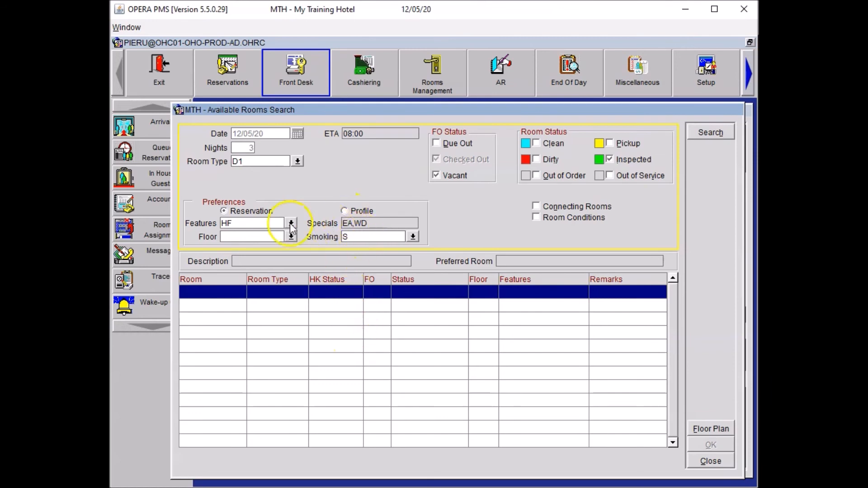
left_click(368, 236)
key("BackSpace")
left_click(707, 133)
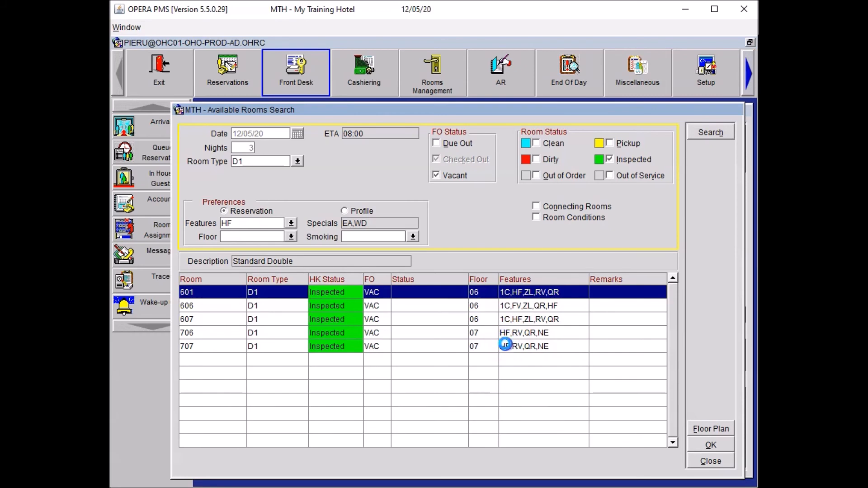
- Assign room 707 to the reservation and save it without attaching the specials to the profile
left_click(505, 346)
left_click(703, 446)
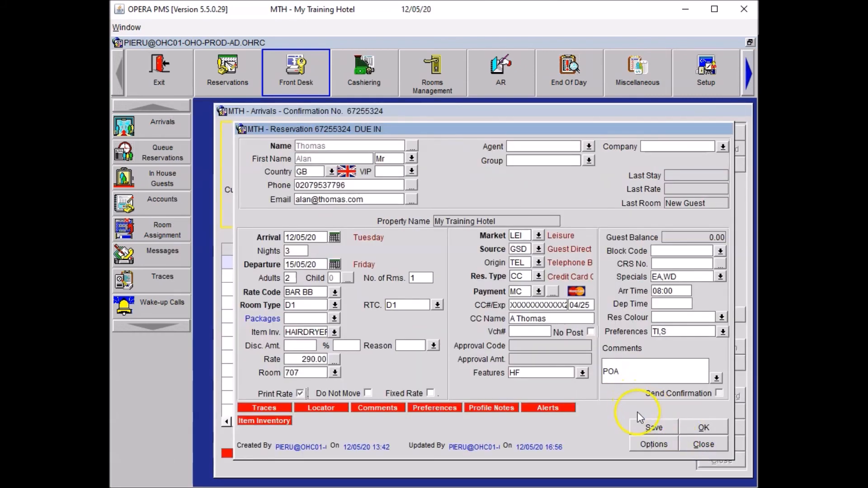
left_click(649, 426)
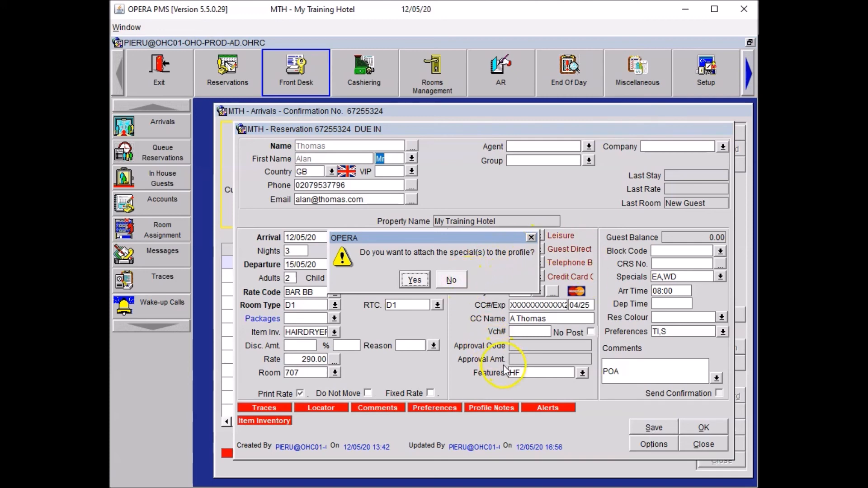
left_click(456, 281)
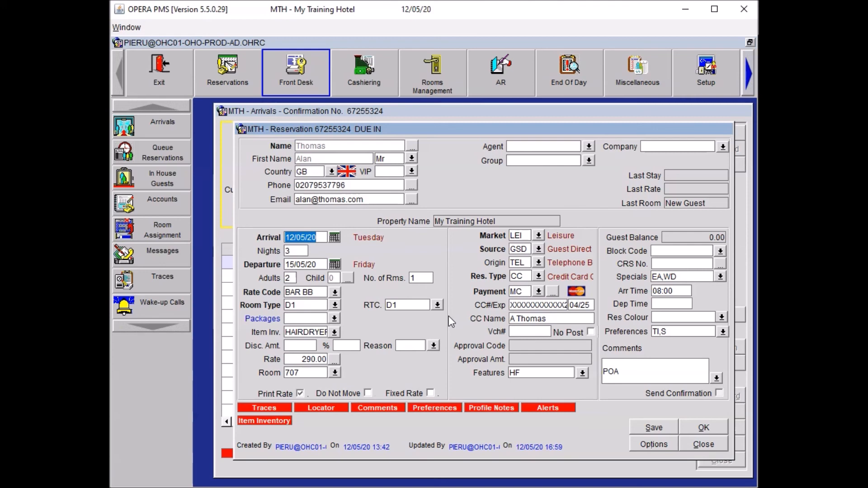
- Check in the guest from the reservation, confirming the check-in, and leave the arrivals list
left_click(514, 305)
left_click(697, 432)
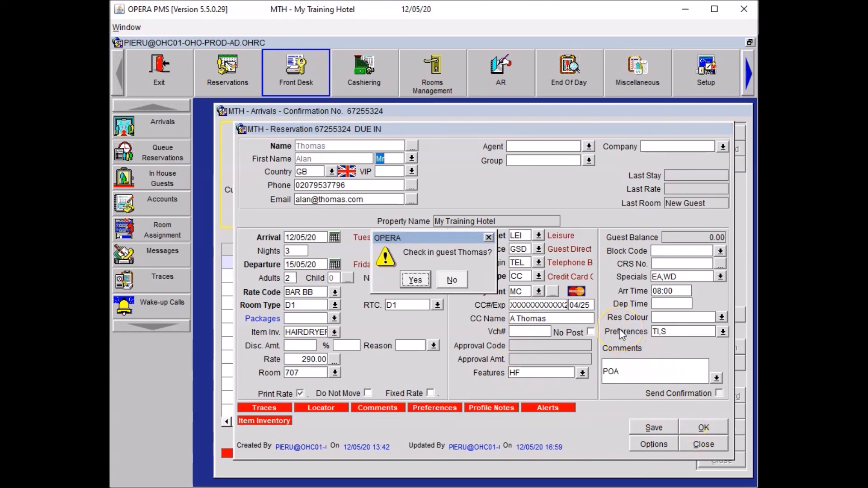
left_click(414, 279)
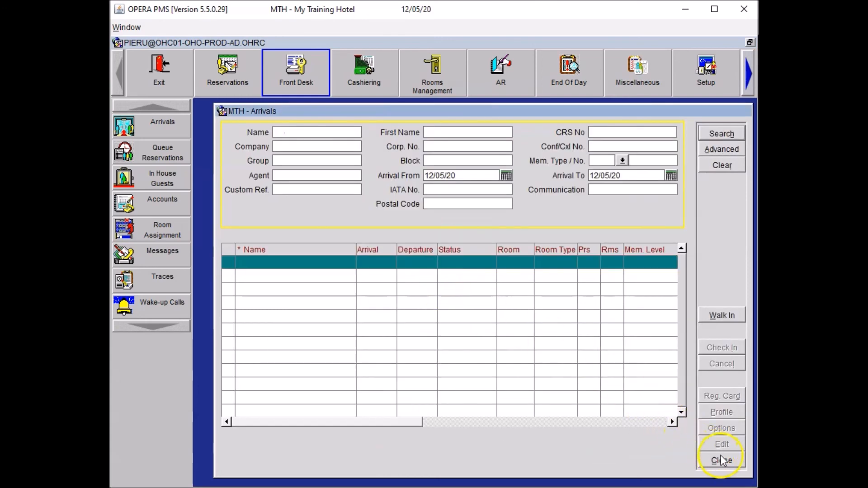
left_click(722, 459)
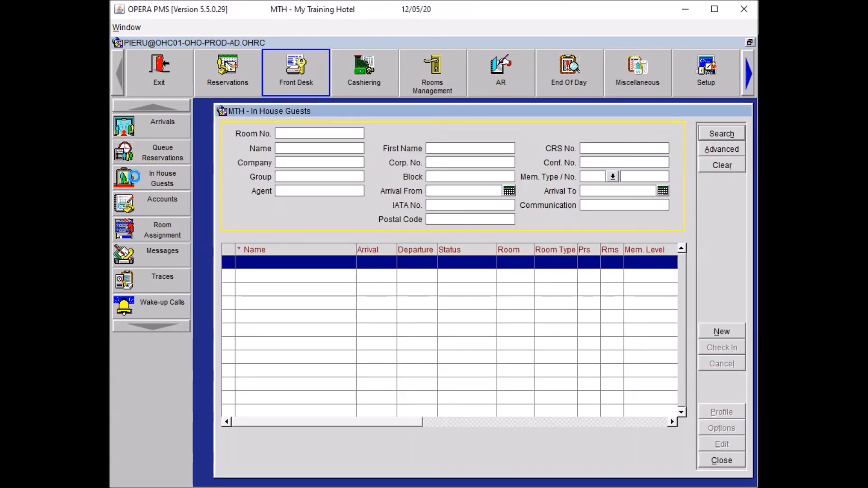
- Search the in-house guests by the start of the guest's last name and open the checked-in reservation for room 707
left_click(297, 149)
type("ho")
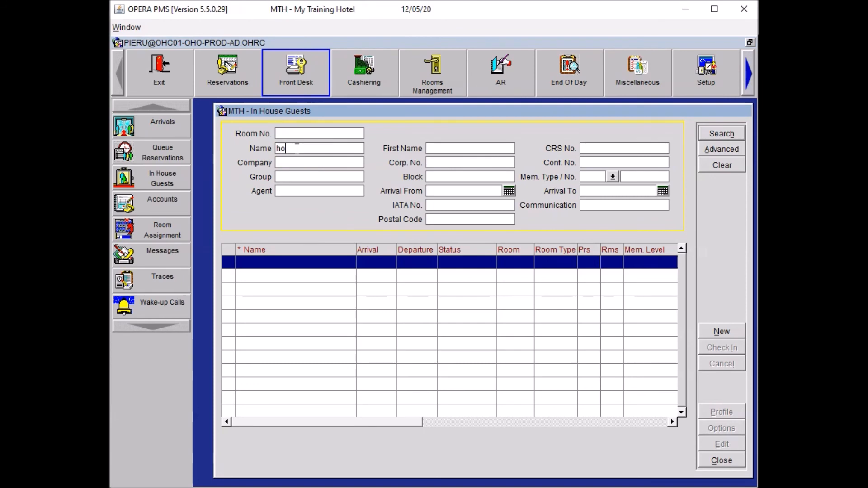
key("BackSpace")
key("BackSpace")
type("THo")
key("Return")
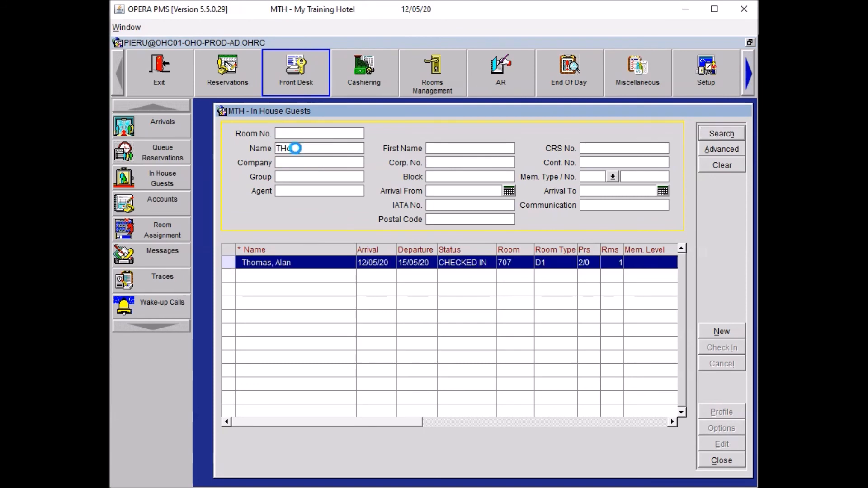
left_click(282, 264)
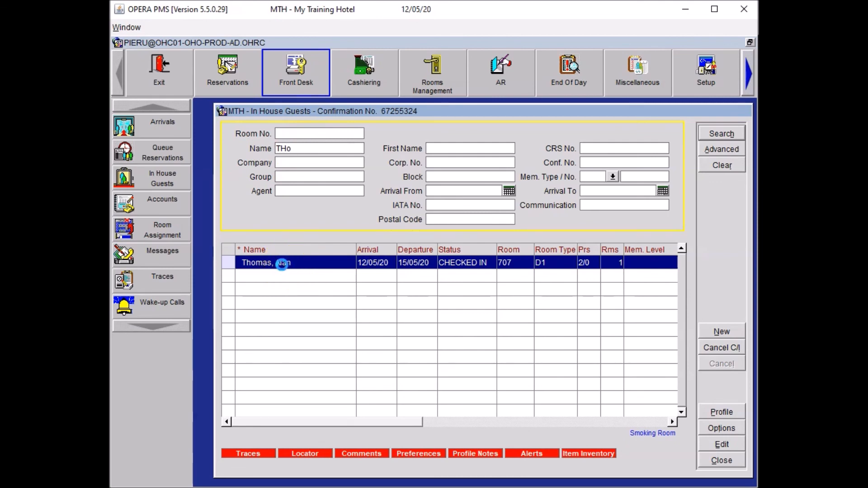
double_click(282, 264)
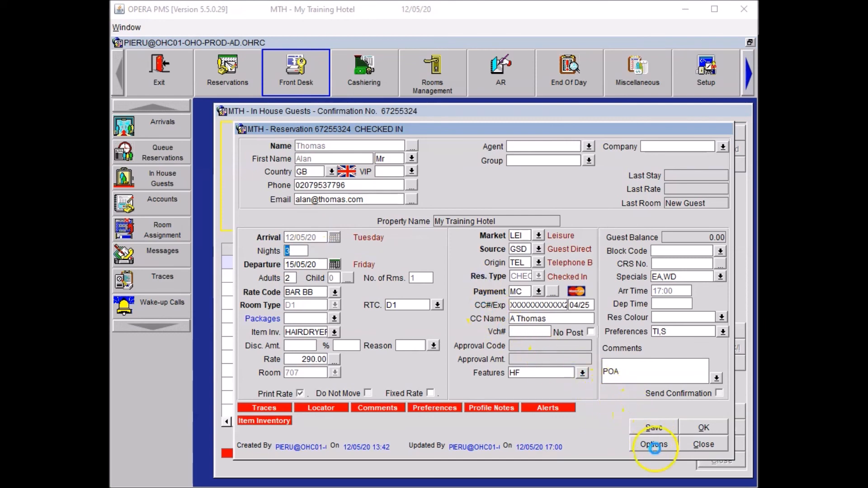
- Record a manual credit card authorization of 1,020.00 on the reservation's MC card, entering the approval code
left_click(655, 445)
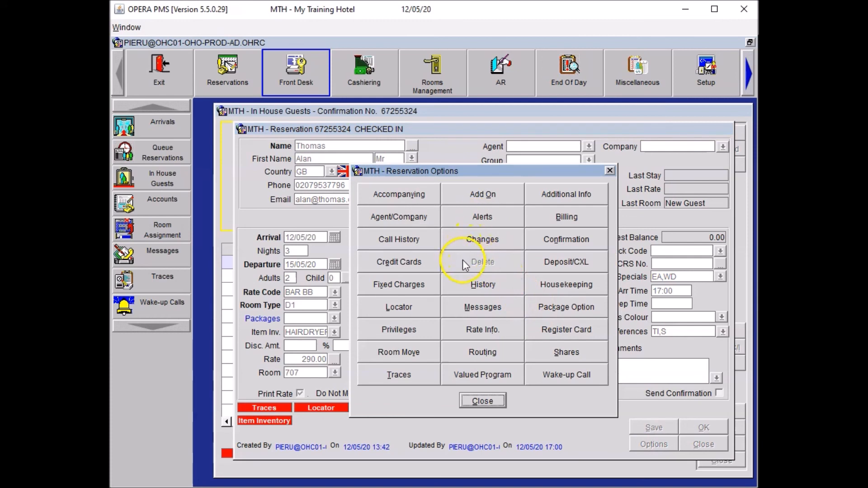
left_click(421, 263)
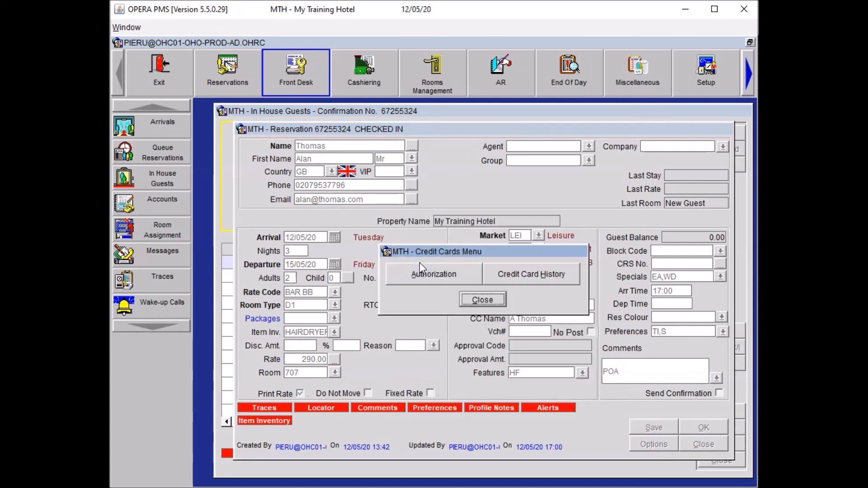
left_click(433, 274)
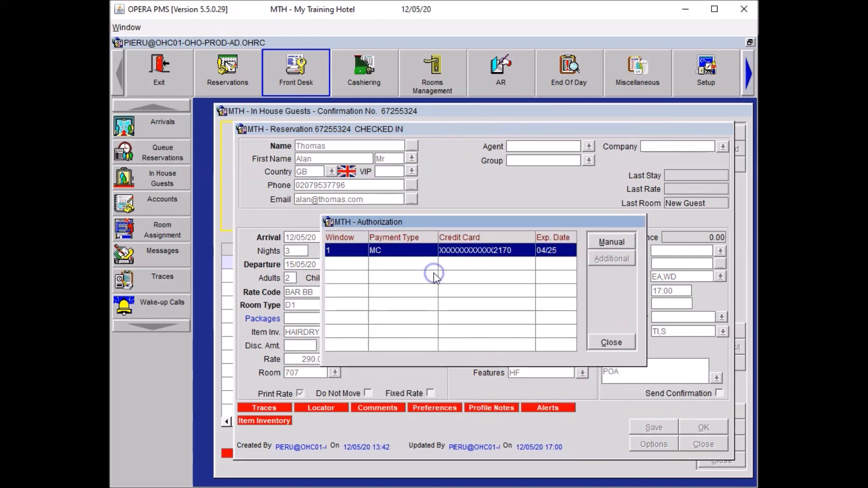
left_click(603, 243)
left_click(530, 337)
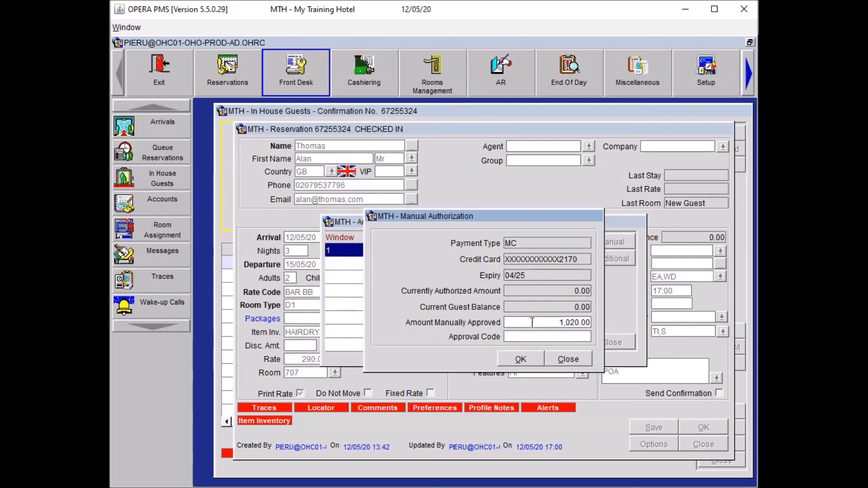
type("123456")
left_click(517, 361)
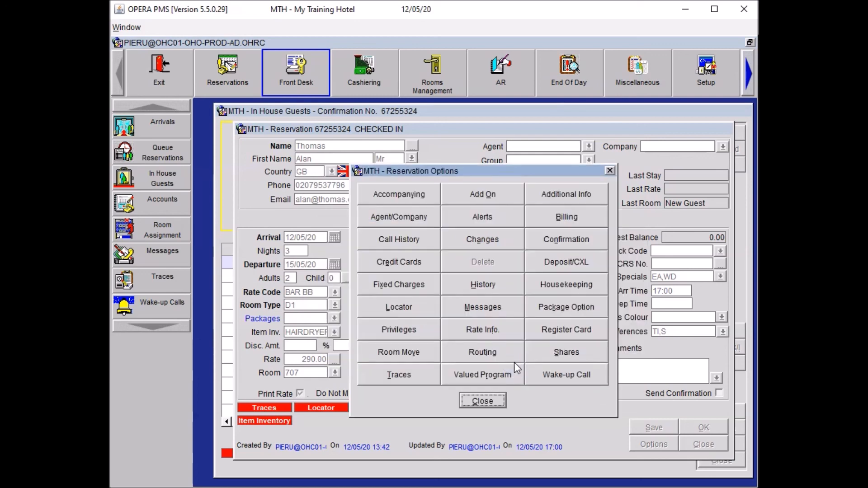
- Leave the reservation options, save the reservation, and close it along with the in-house guests list
left_click(487, 399)
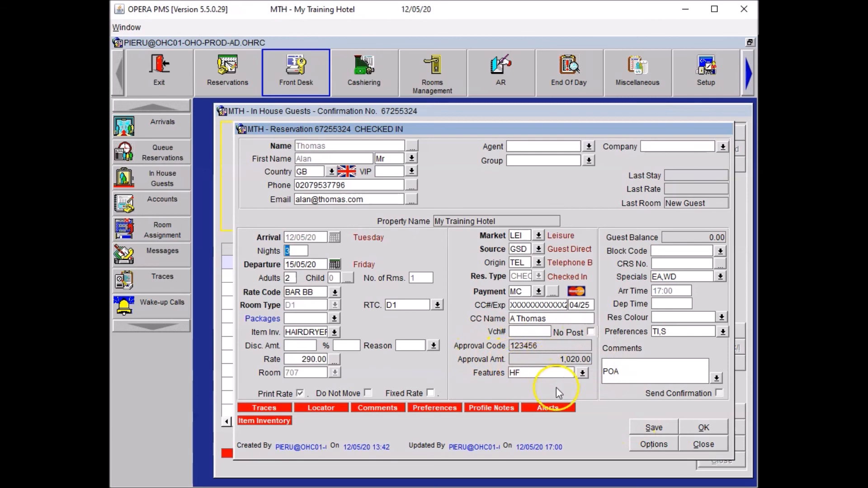
left_click(647, 427)
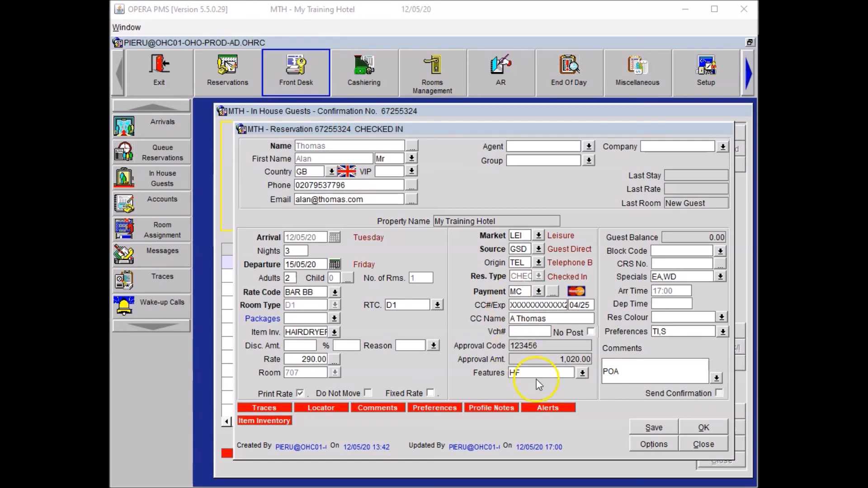
left_click(704, 445)
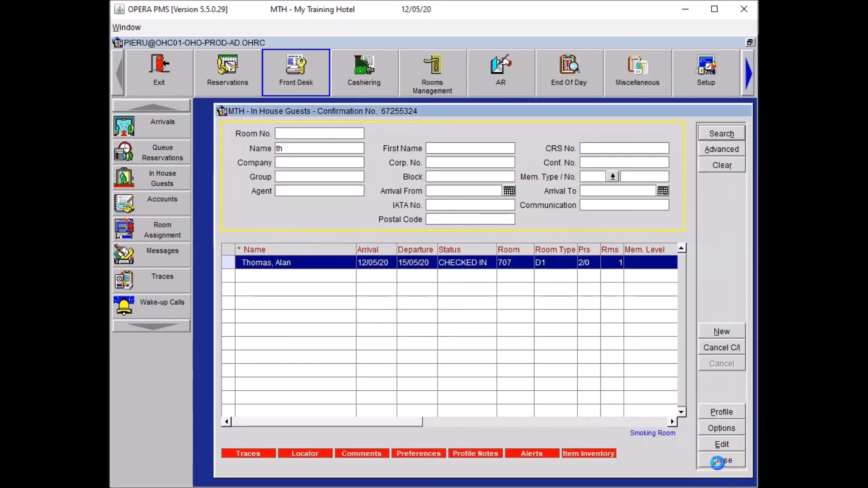
left_click(718, 462)
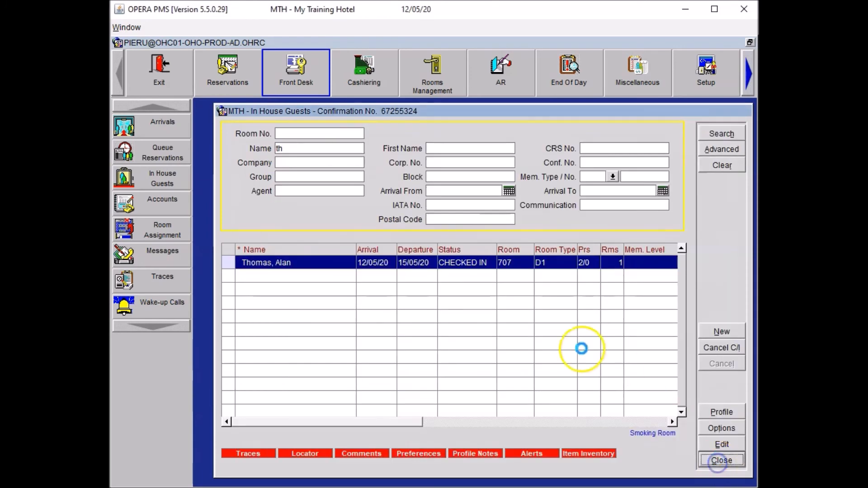